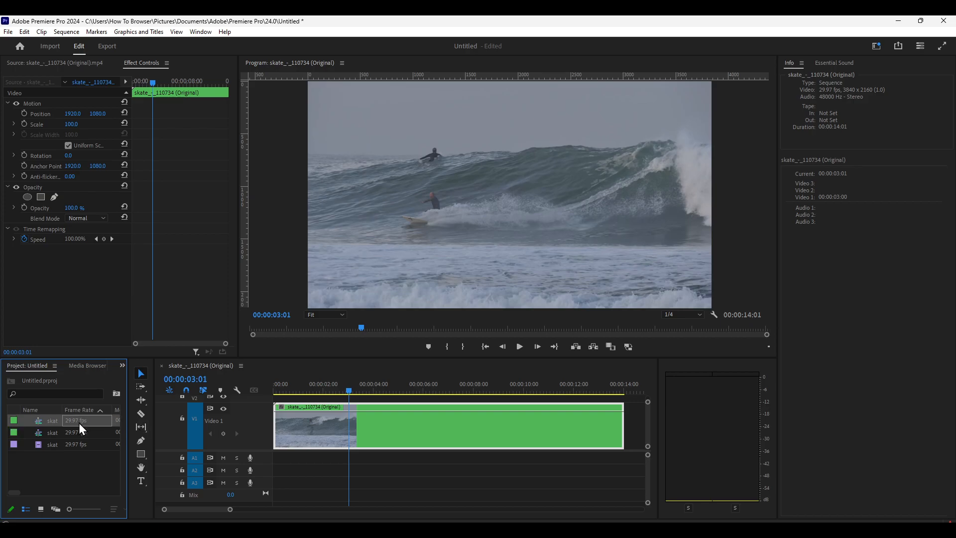
- Increase the height of the Video 1 track so the clip's thumbnail shows, and move the playhead to 00:00:02:19
left_click_drag(263, 403, 262, 439)
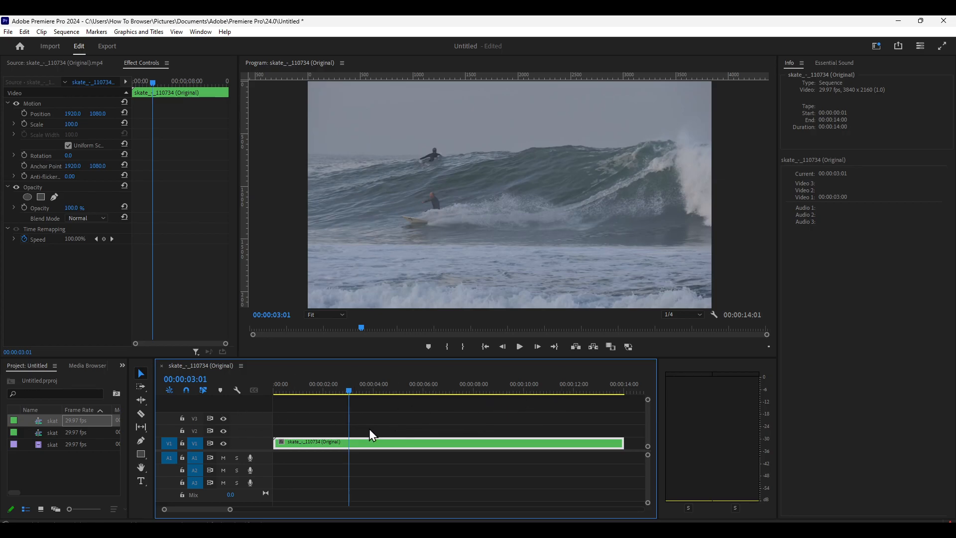
double_click(253, 448)
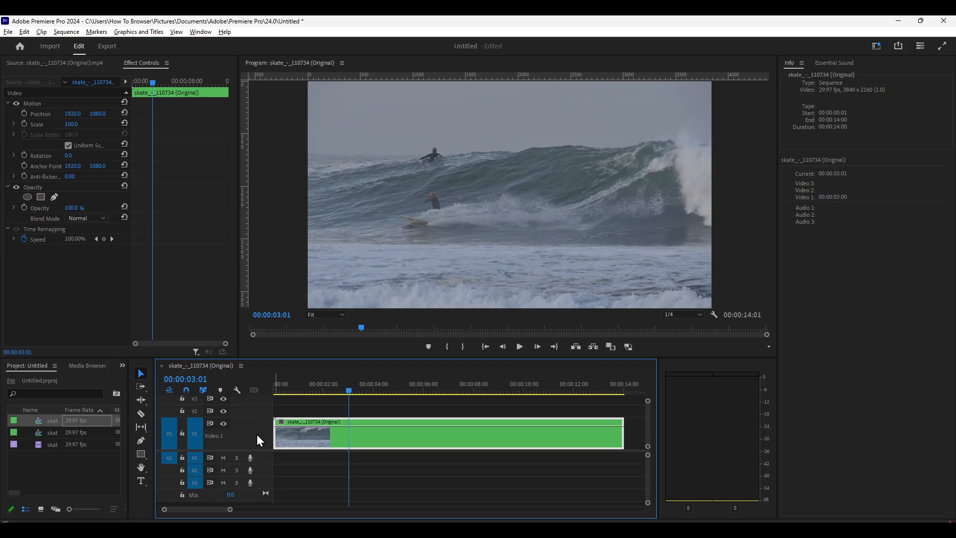
scroll(267, 430, "up", 1)
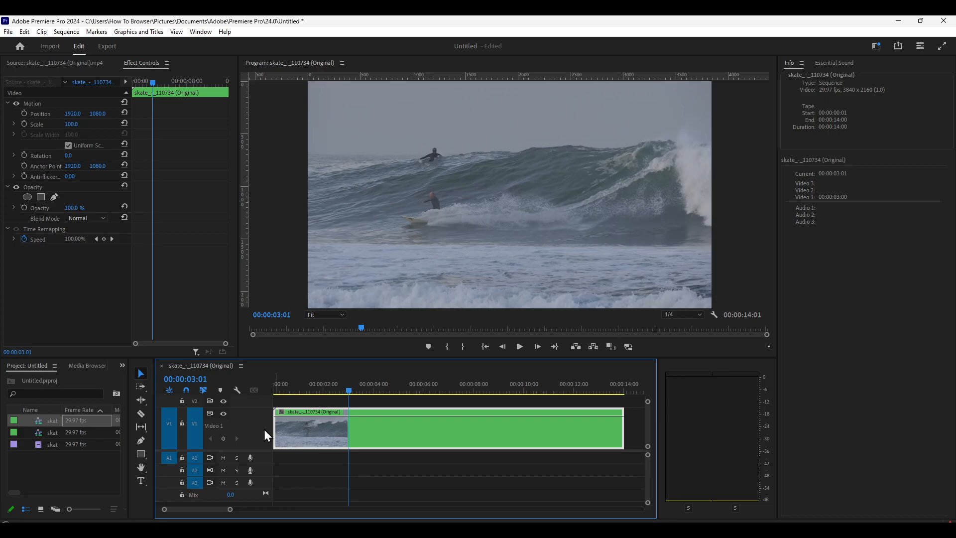
left_click_drag(348, 391, 354, 423)
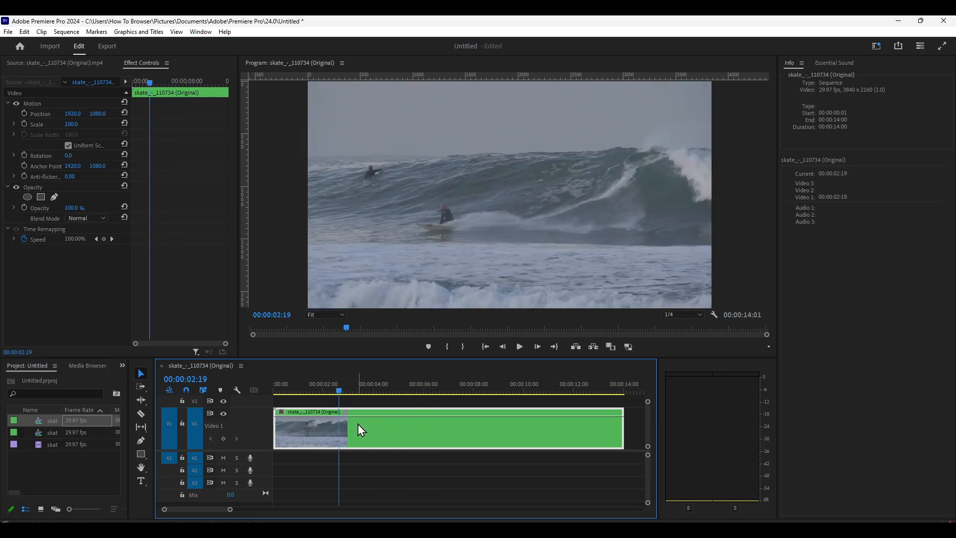
key("ctrl+r")
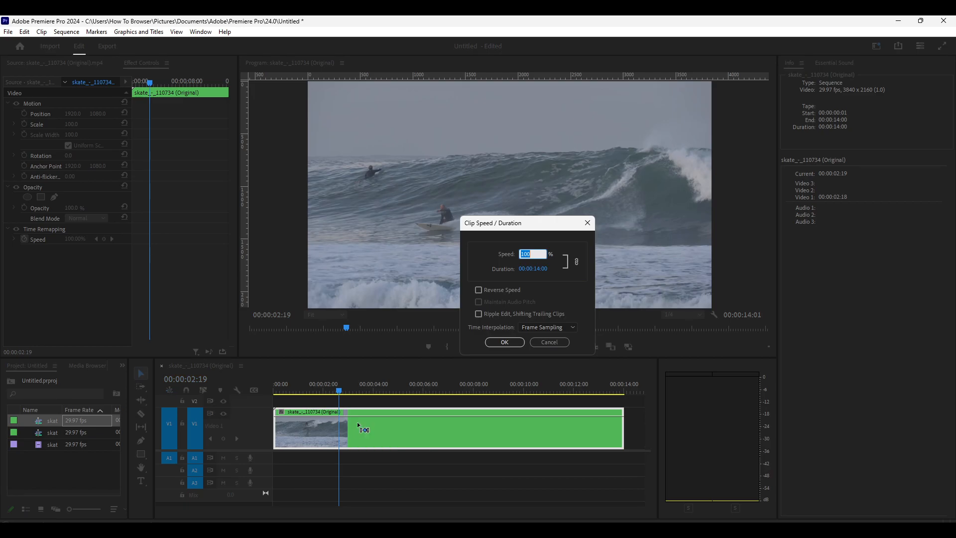
left_click(551, 344)
right_click(432, 427)
left_click(478, 330)
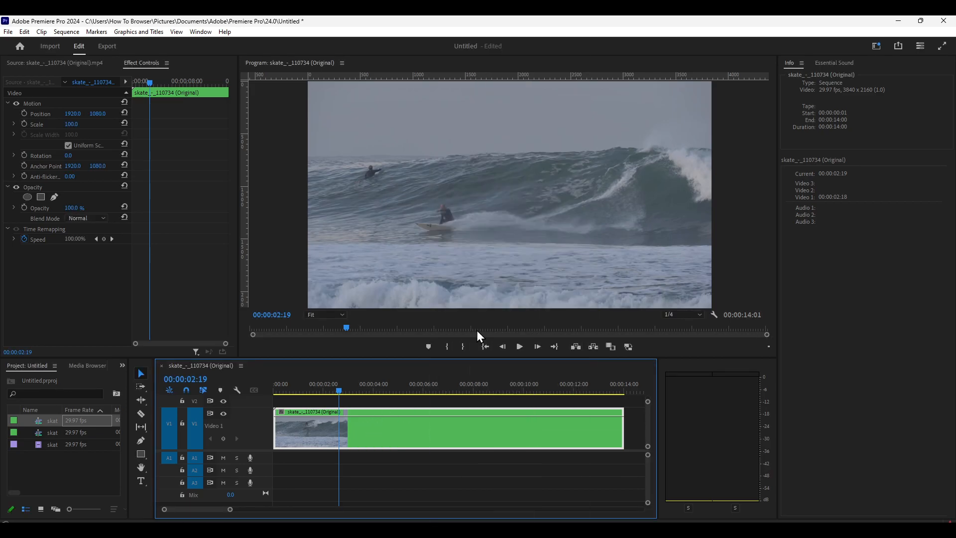
left_click(551, 343)
- Set the skate_-_110734 clip's speed to 50%
right_click(435, 423)
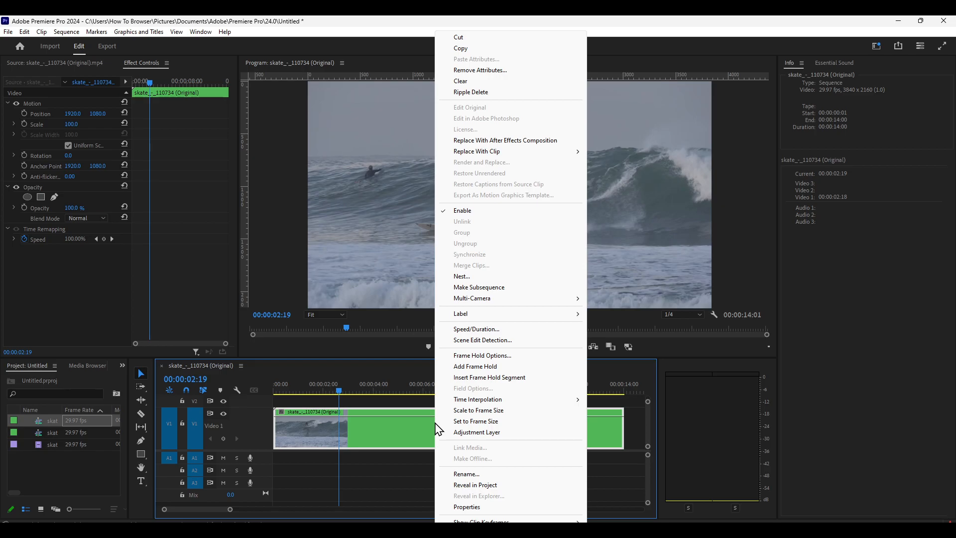
left_click(476, 329)
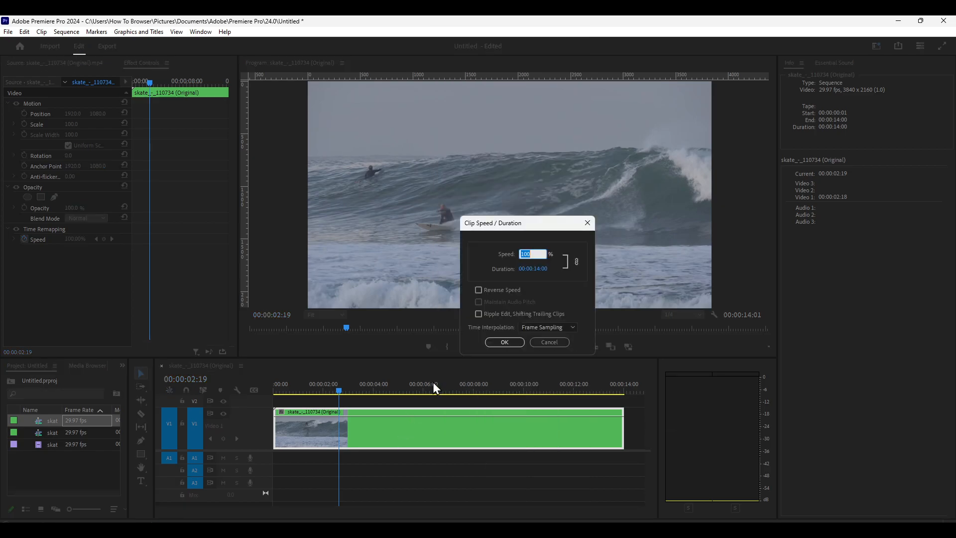
type("50")
left_click(505, 342)
- Play the slowed clip from the start of the sequence to check the motion
scroll(408, 426, "down", 5)
left_click_drag(320, 391, 273, 392)
key("space")
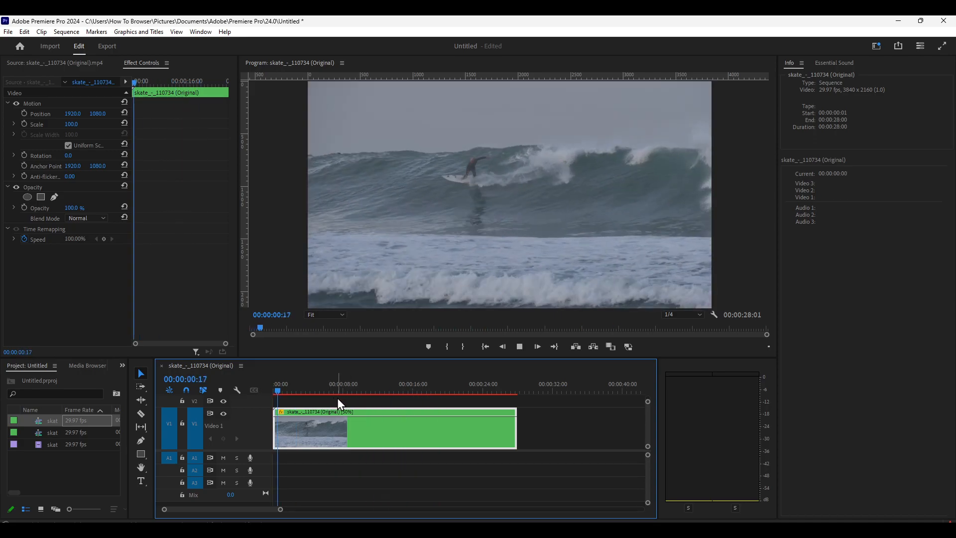
key("space")
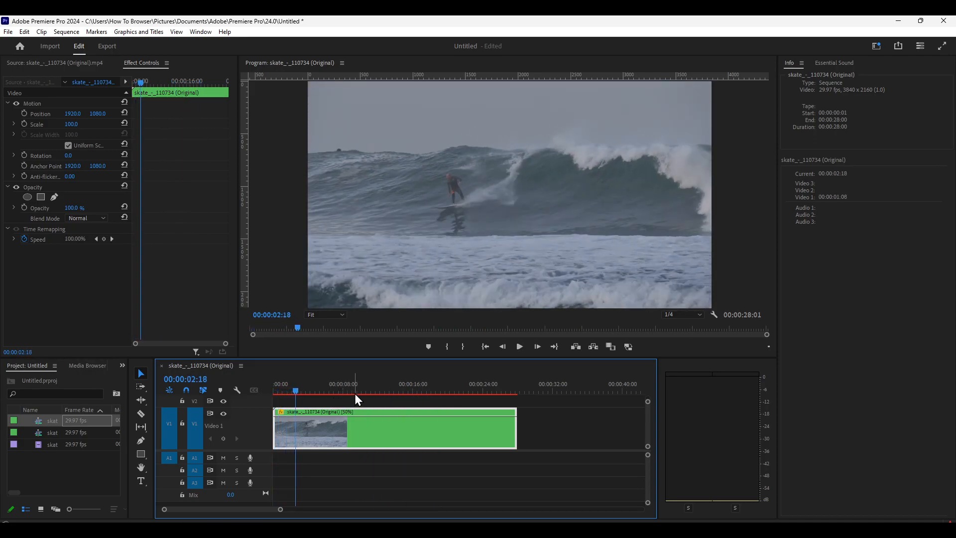
- Render the selected 50% speed clip and play back the rendered preview
left_click(64, 33)
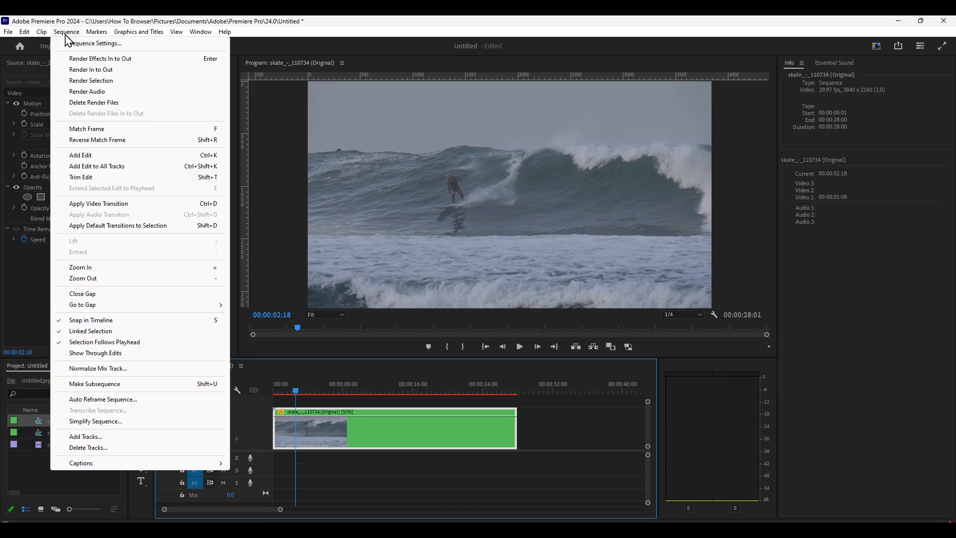
left_click(98, 82)
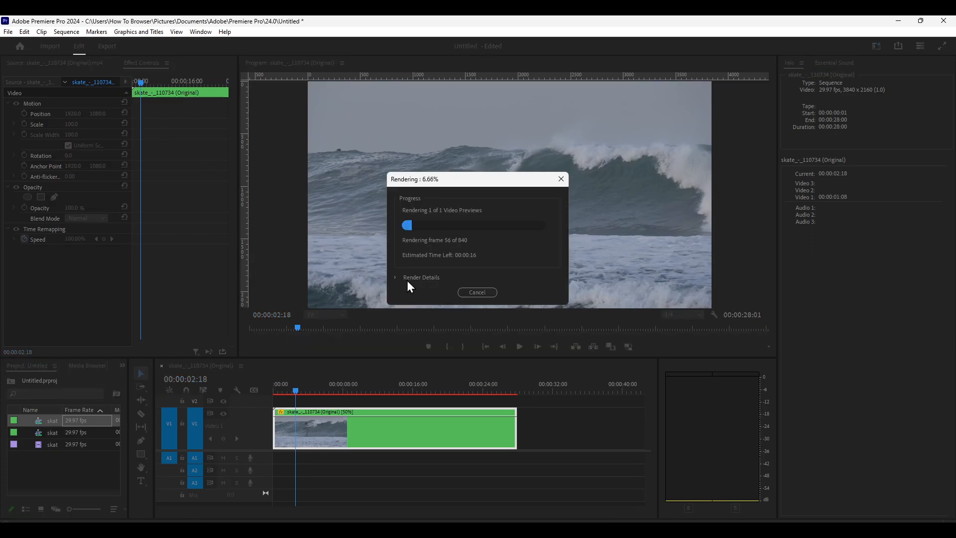
left_click_drag(480, 178, 690, 179)
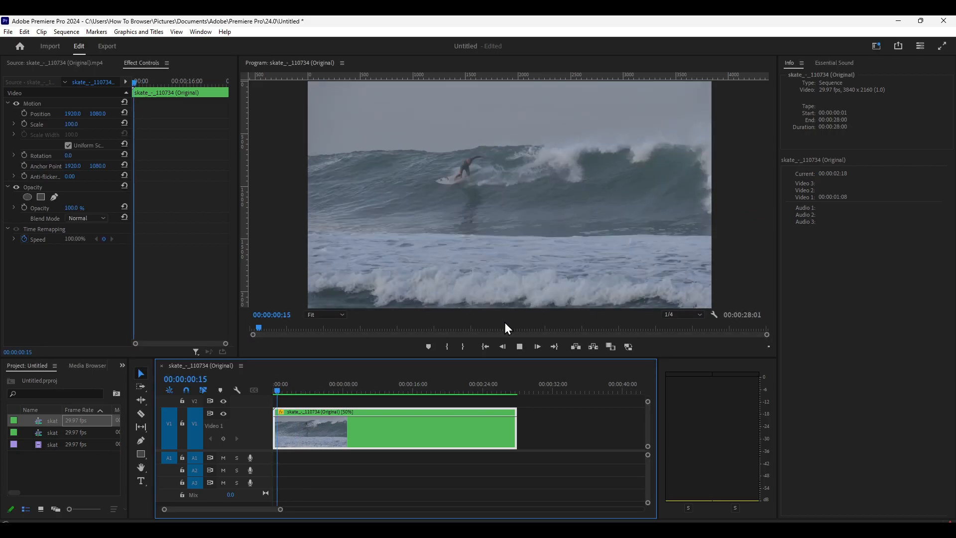
key("space")
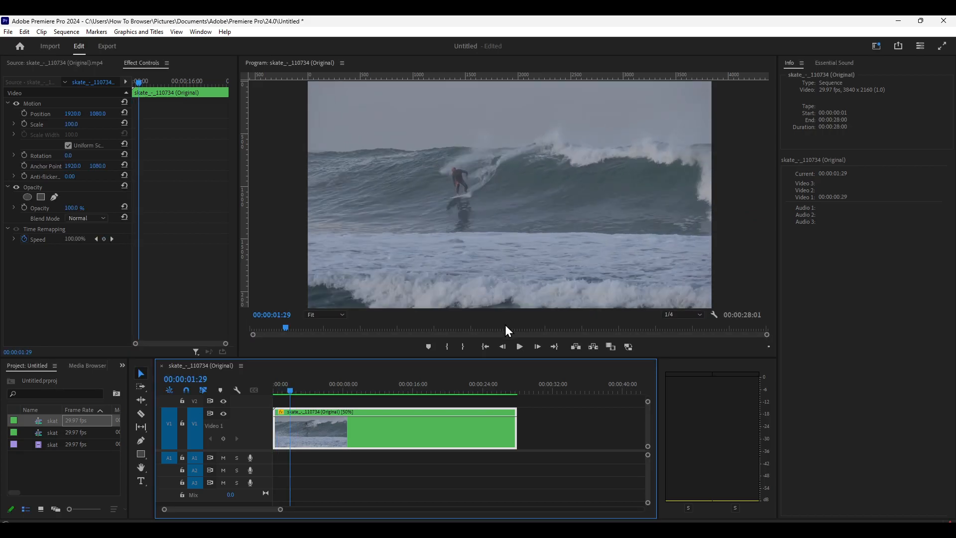
left_click(522, 340)
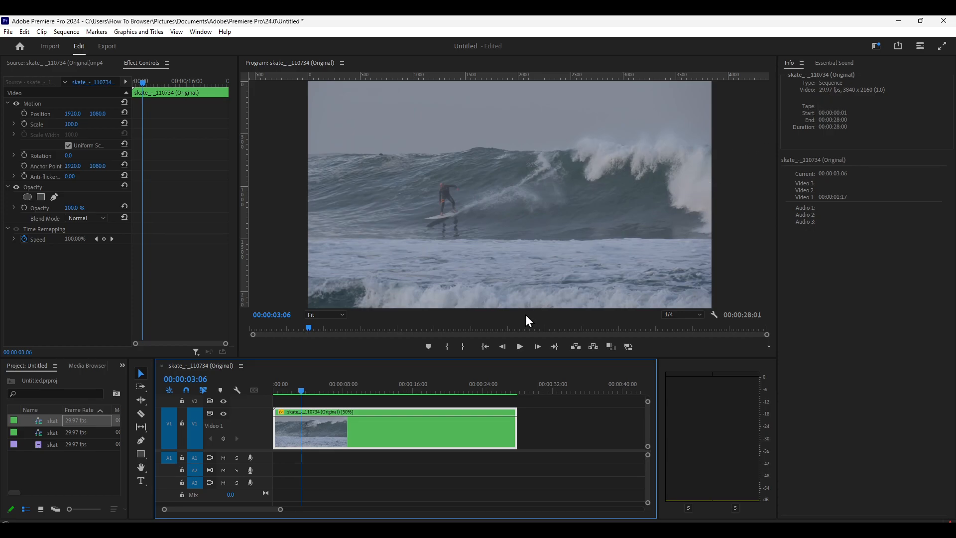
- Set the clip's speed to 10%
right_click(375, 428)
left_click(368, 423)
key("ctrl+r")
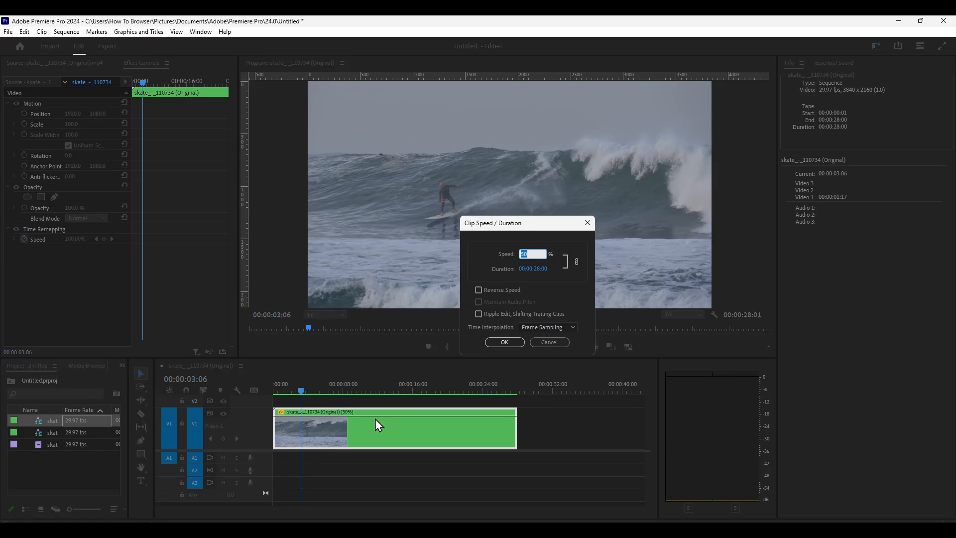
left_click_drag(539, 254, 512, 255)
type("10")
left_click(512, 342)
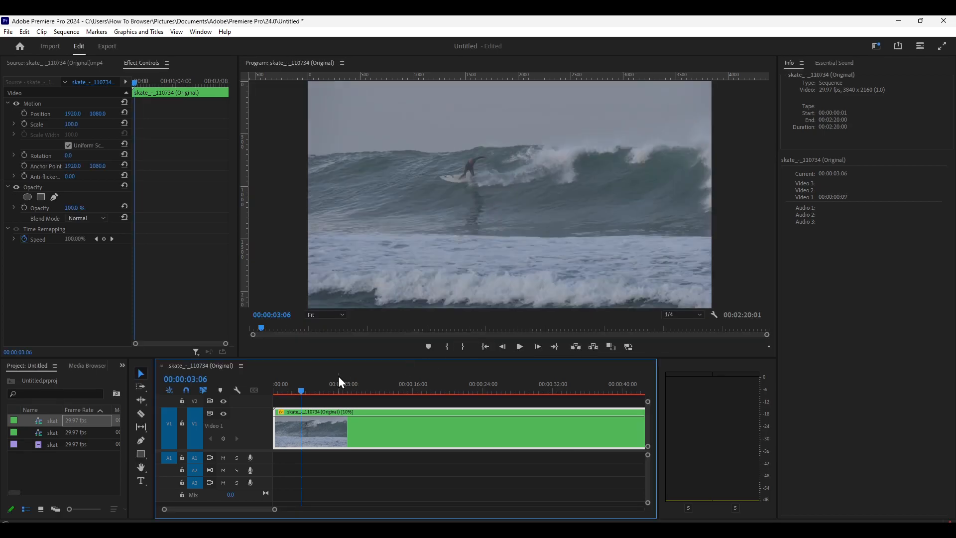
- Play the 10% speed clip at several points and again from its beginning to examine how smooth the motion is
left_click_drag(300, 395, 325, 395)
key("space")
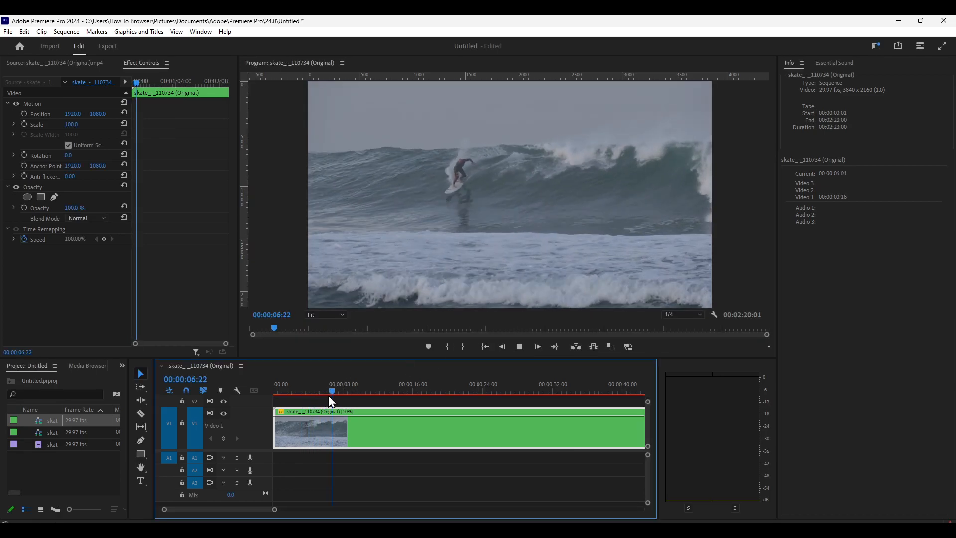
key("space")
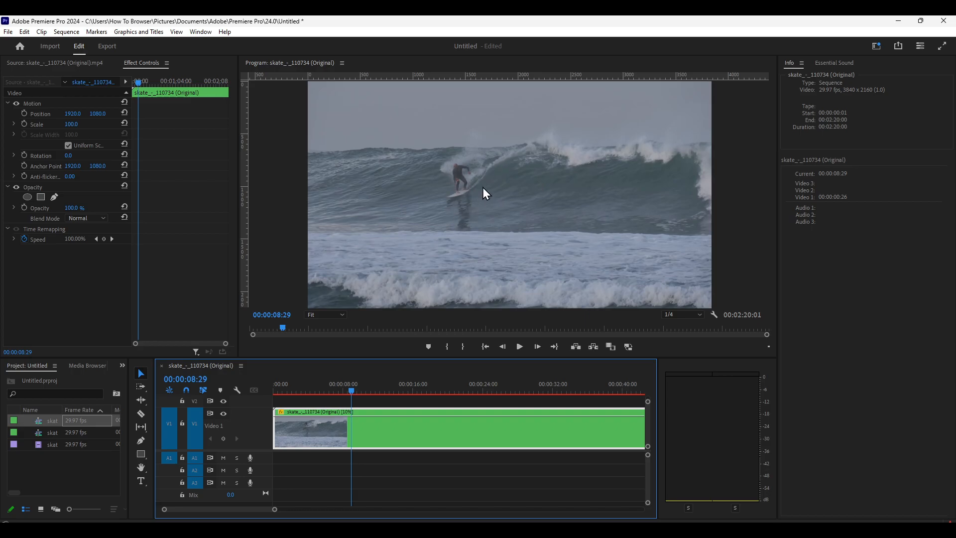
key("space")
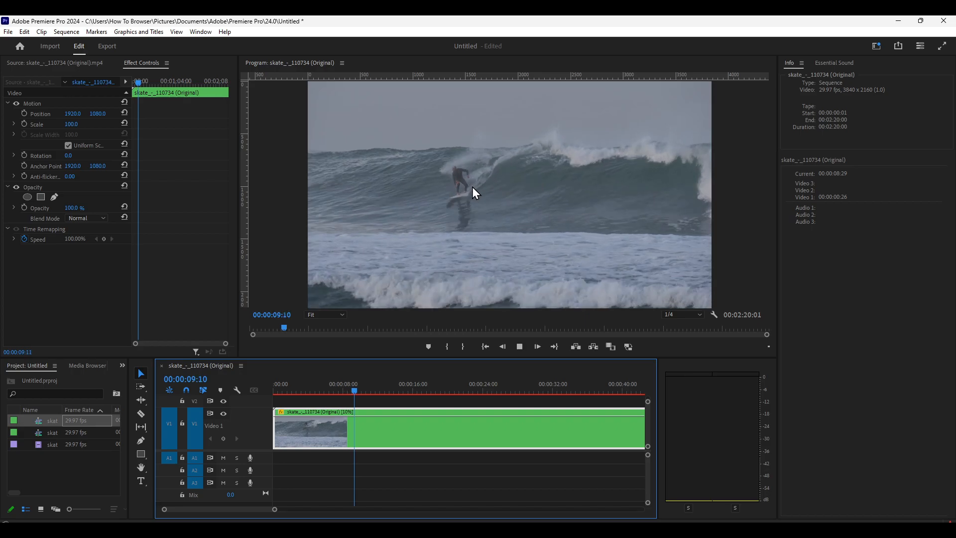
key("space")
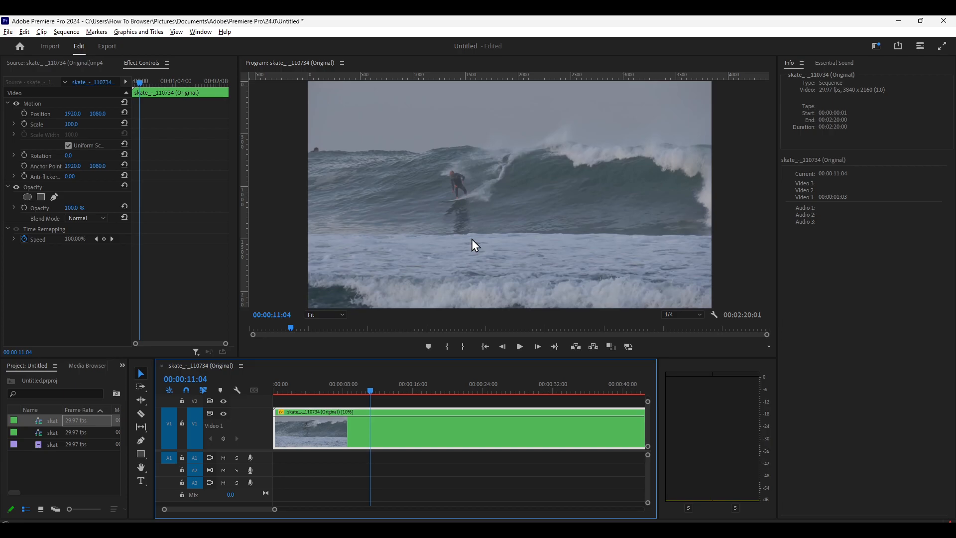
left_click_drag(371, 393, 396, 397)
key("space")
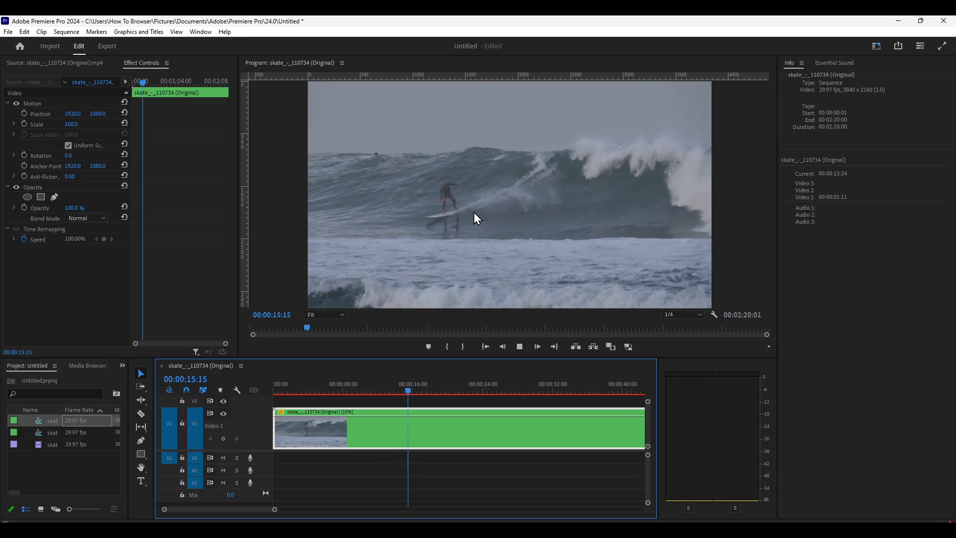
key("space")
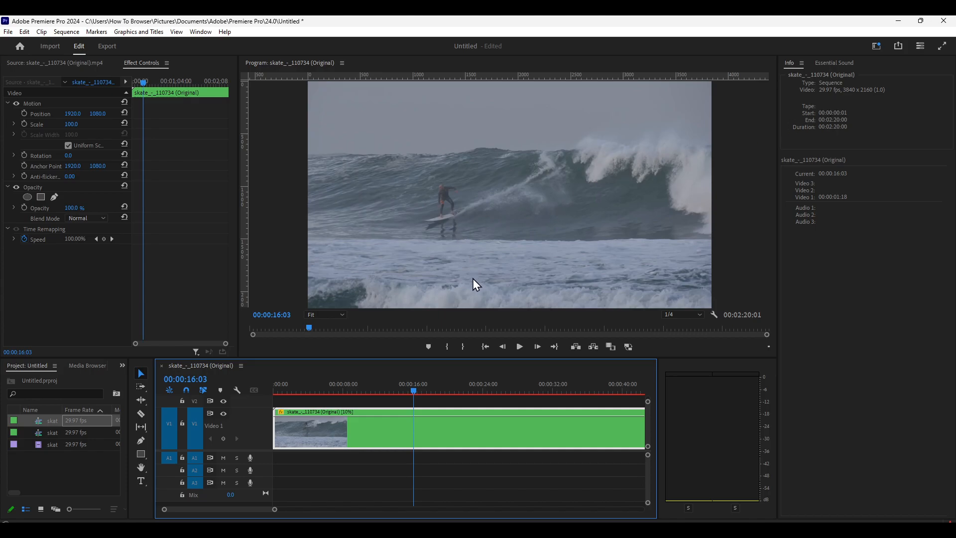
left_click_drag(417, 396, 277, 405)
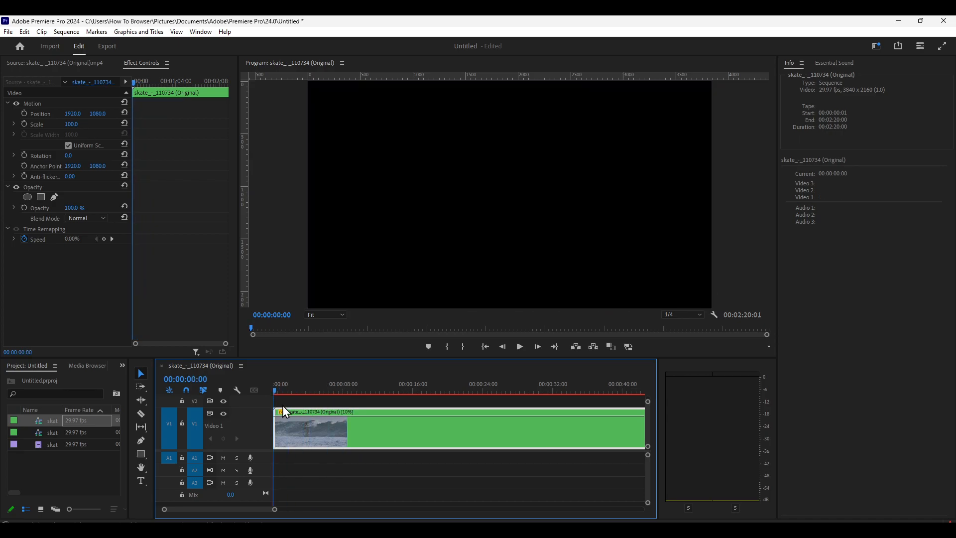
key("space")
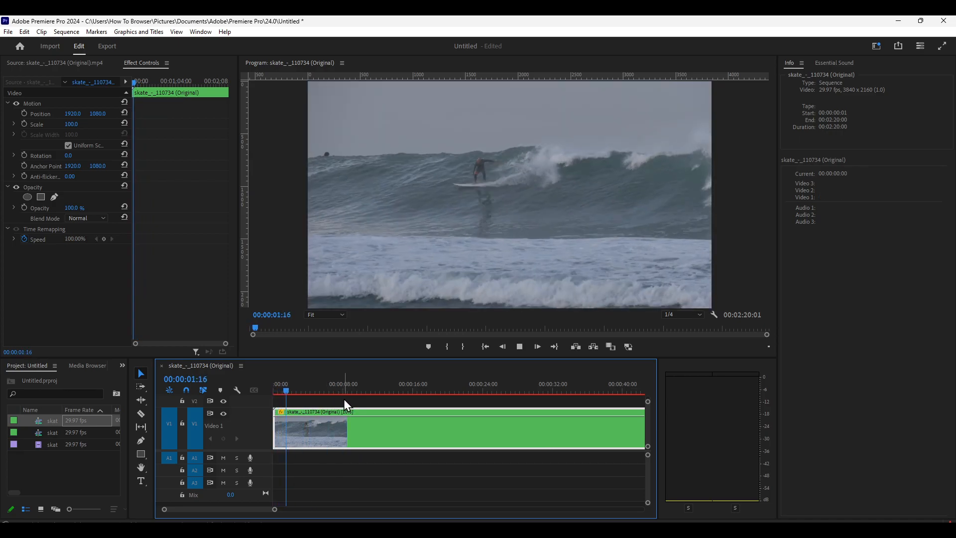
key("space")
- Set the clip's speed to 50% with Optical Flow as the time interpolation
right_click(436, 417)
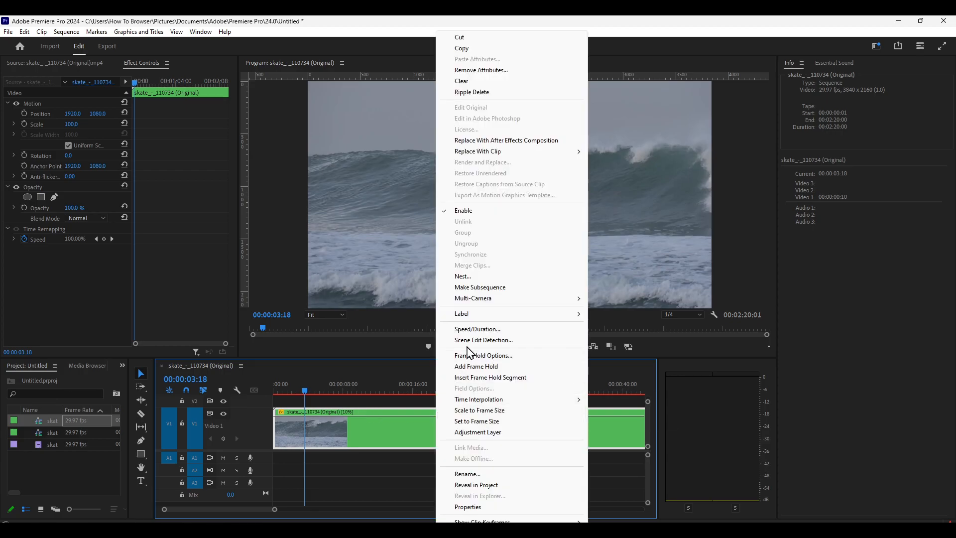
left_click(477, 329)
type("50")
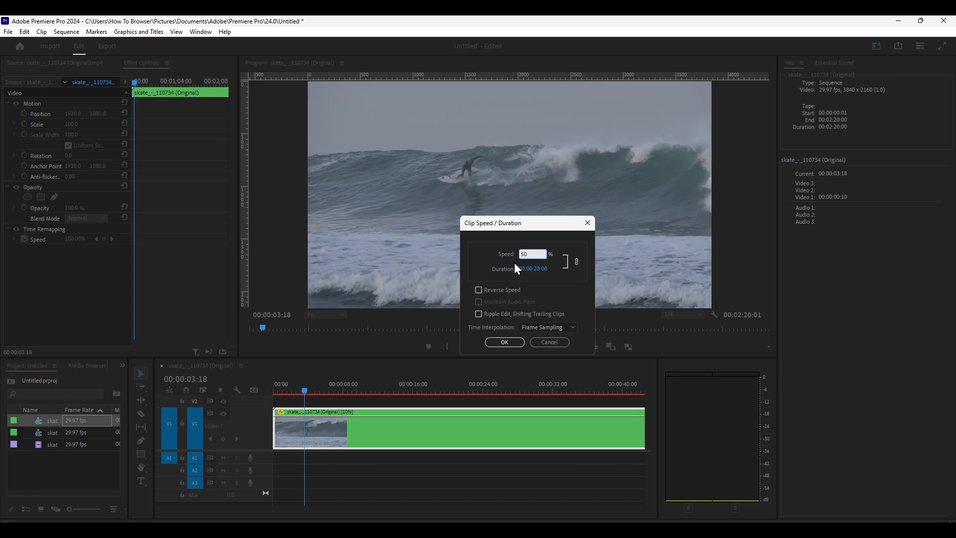
left_click(542, 327)
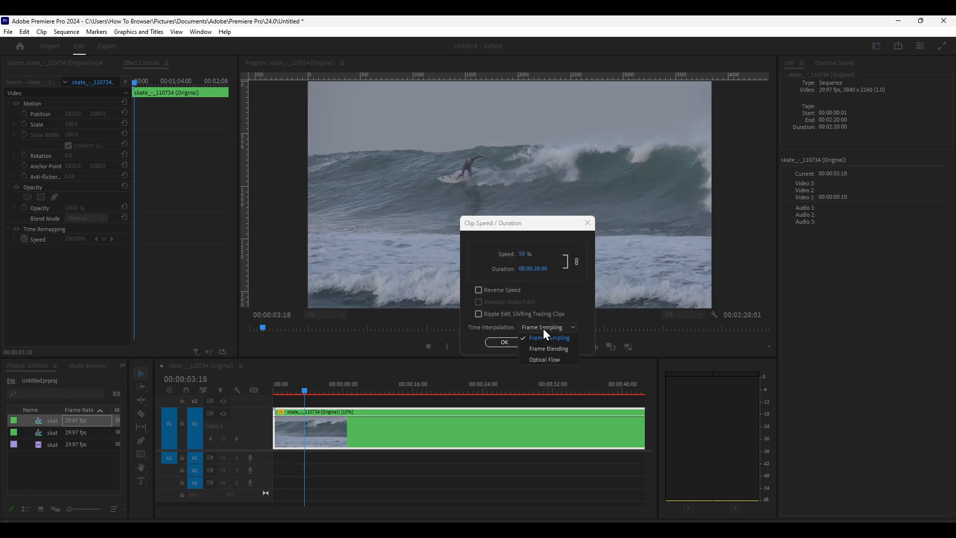
left_click(548, 360)
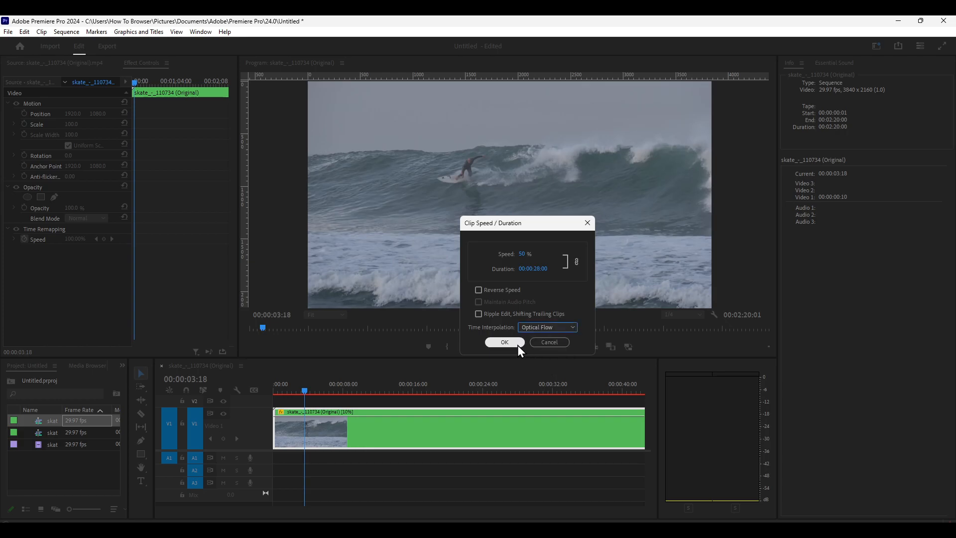
left_click(518, 343)
- Mark an in-to-out range spanning the whole clip, with the playhead at its end at 00:00:27:29
left_click_drag(404, 390, 328, 389)
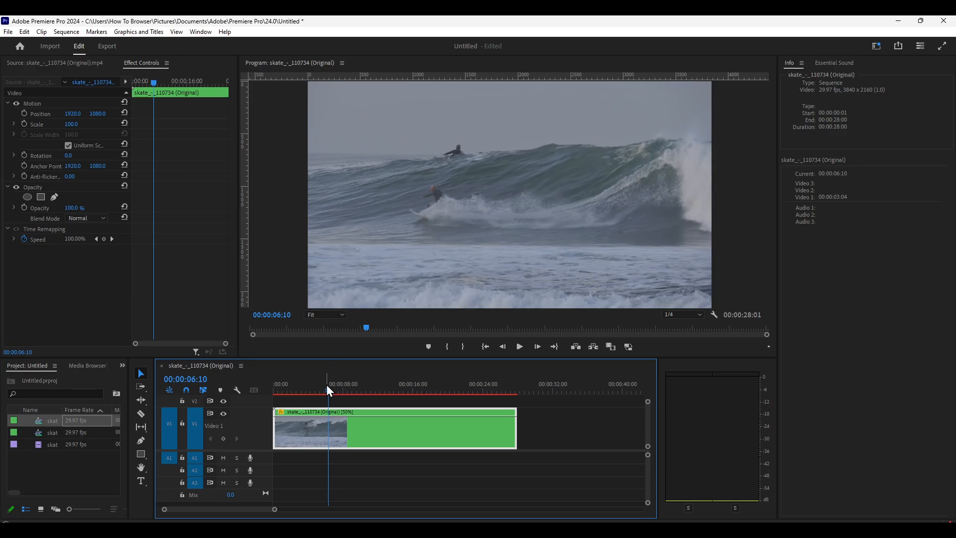
left_click(365, 391)
left_click_drag(366, 390, 520, 398)
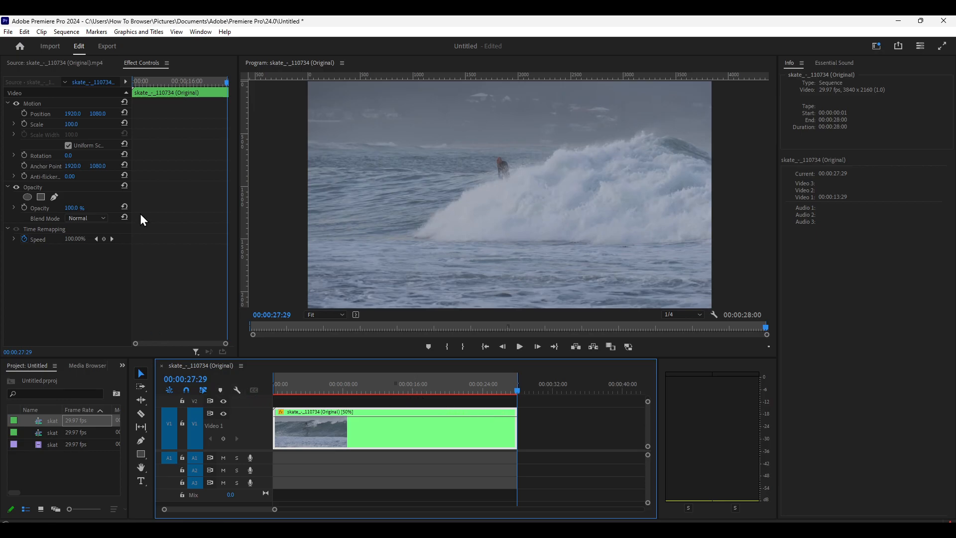
- Render the effects within the in-to-out range and stop the preview playback
left_click(65, 31)
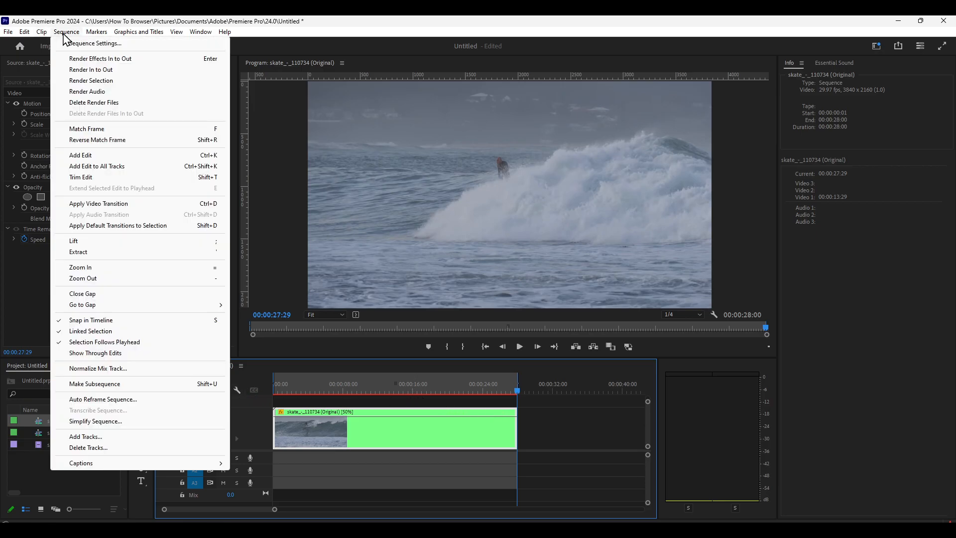
left_click(75, 59)
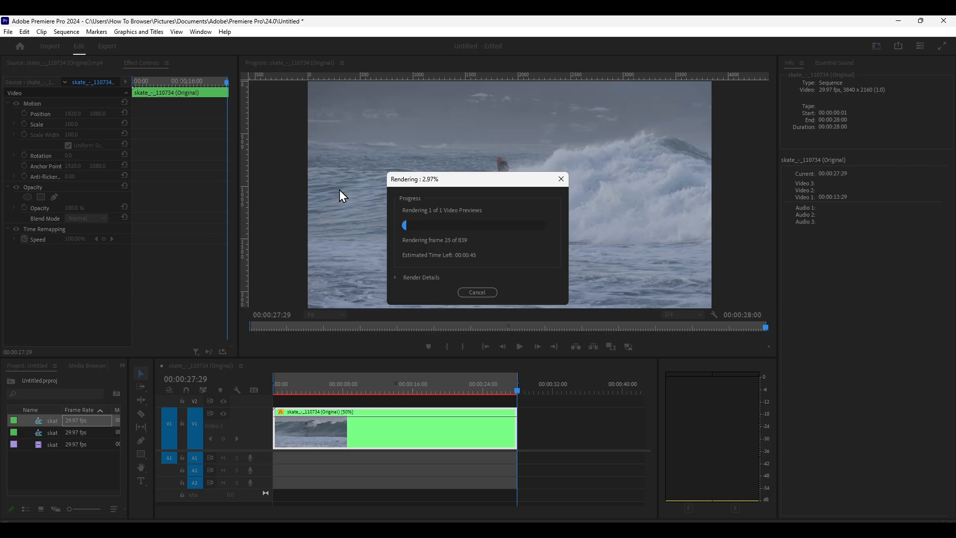
left_click_drag(437, 184, 89, 132)
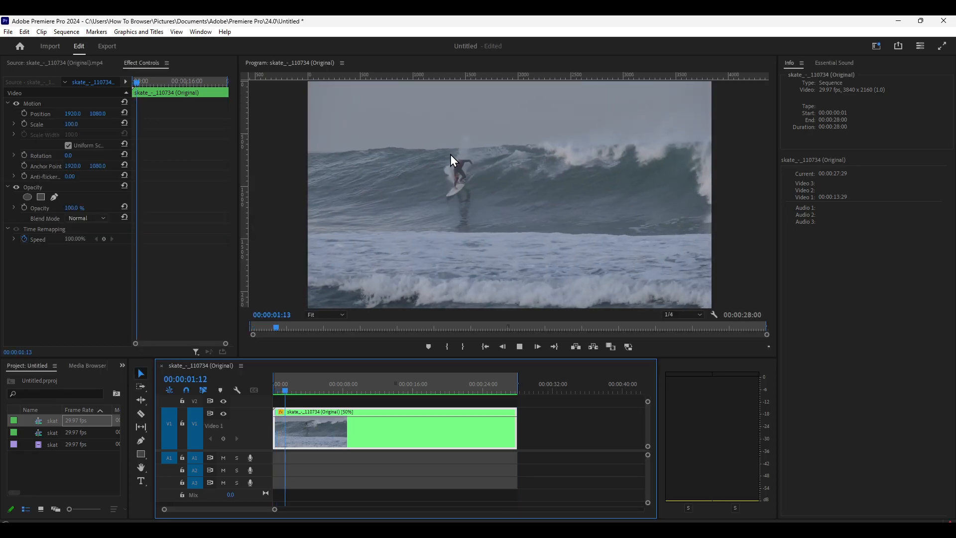
left_click(519, 346)
- Set the 50% clip's time interpolation to Frame Blending and play part of it to examine the motion
left_click(448, 433)
key("ctrl+r")
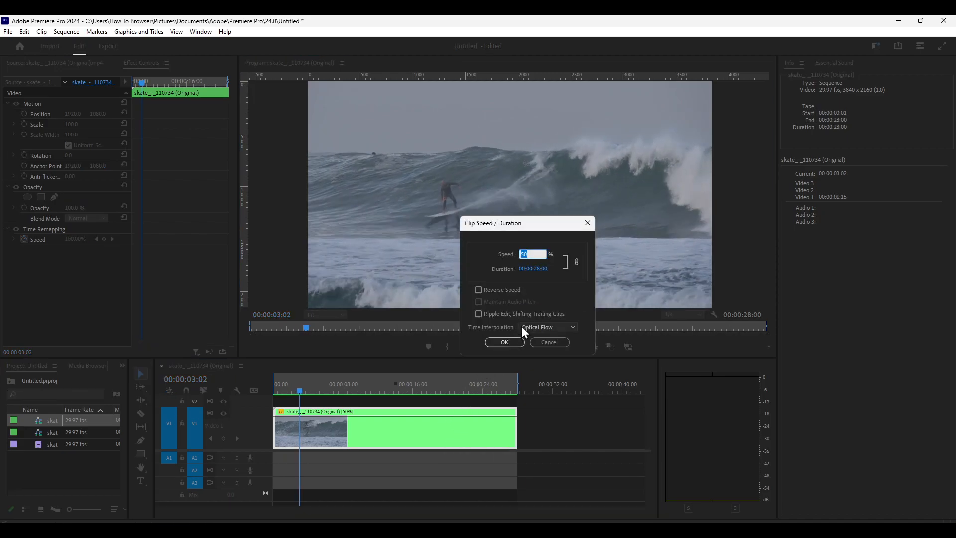
left_click(536, 251)
left_click(548, 328)
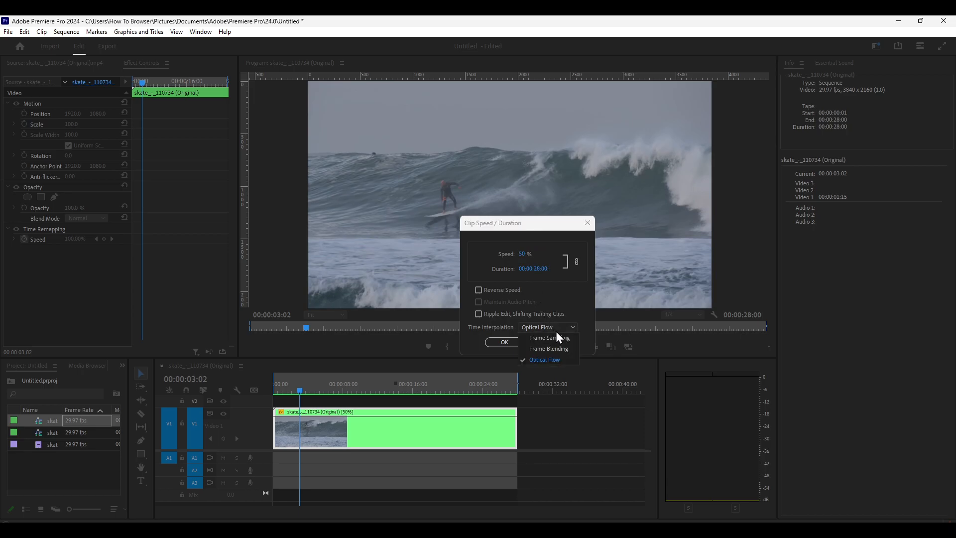
left_click(525, 345)
left_click(505, 343)
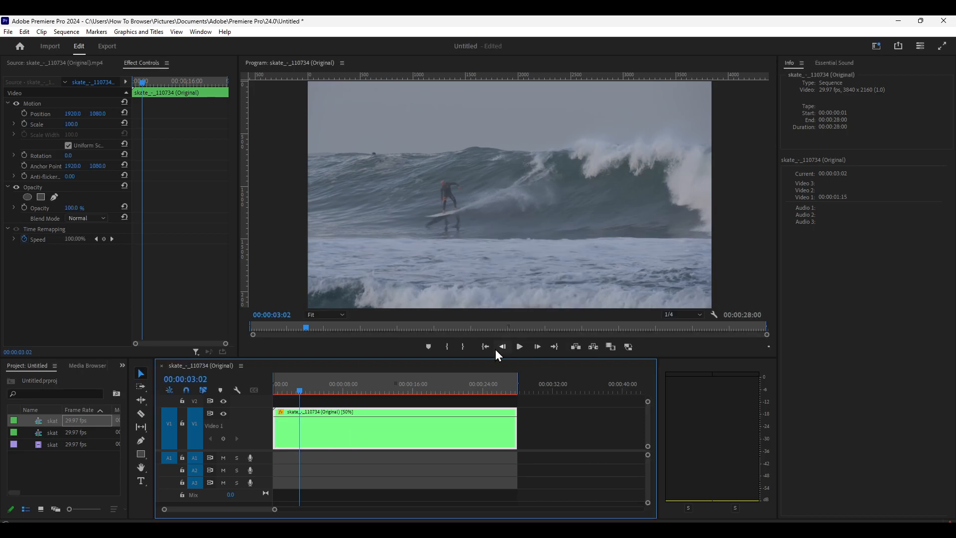
left_click_drag(293, 392, 316, 390)
left_click(519, 346)
left_click(519, 346)
- Set the clip's time interpolation back to Optical Flow and play a later section of it
key("ctrl+r")
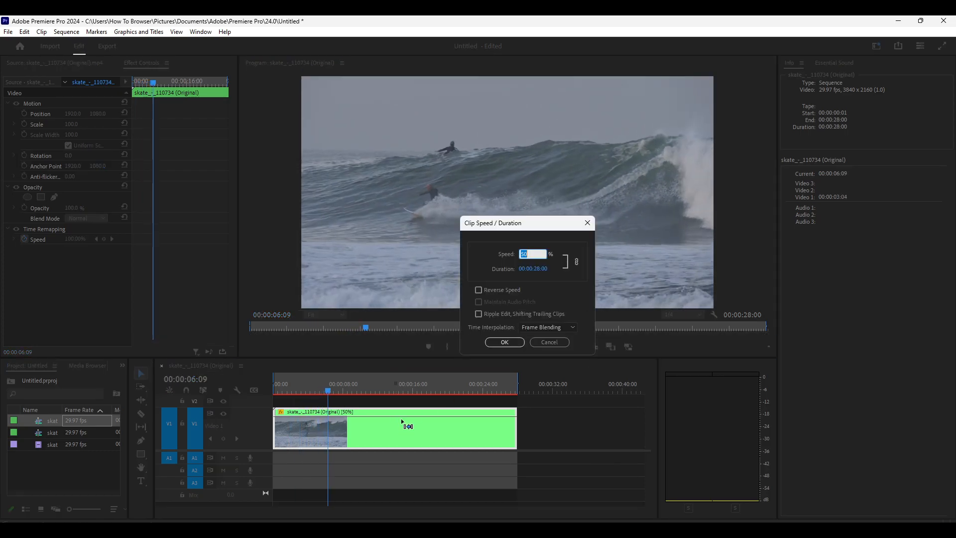
left_click(547, 327)
left_click(531, 357)
left_click(504, 341)
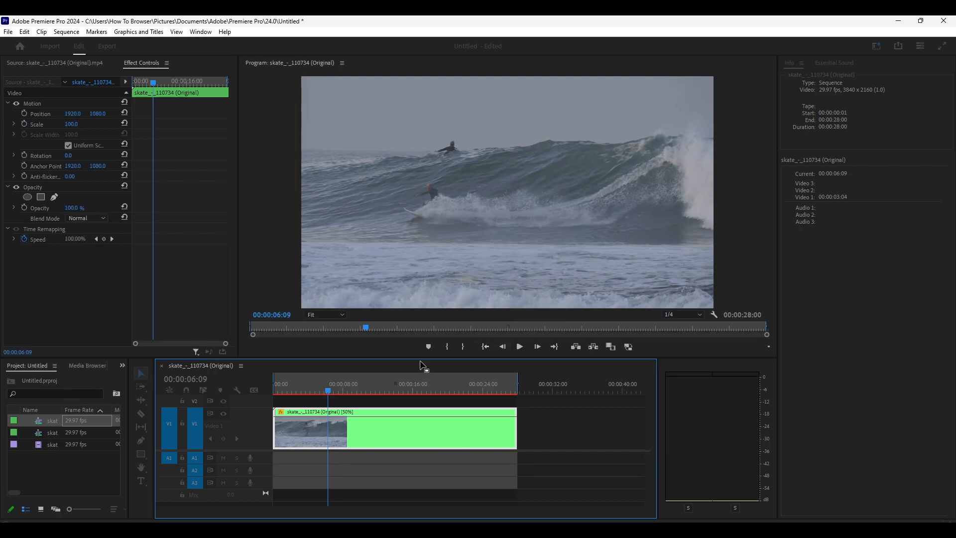
left_click_drag(348, 389, 400, 383)
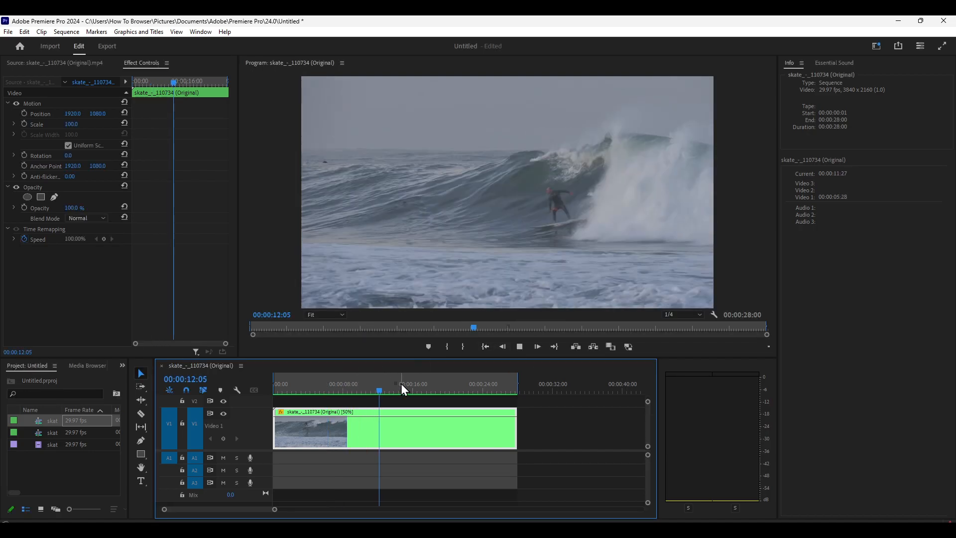
key("space")
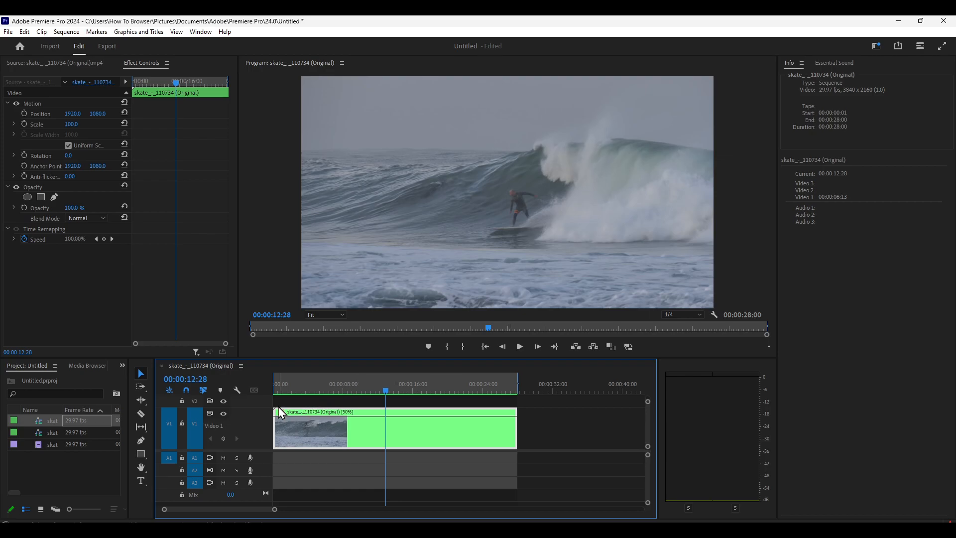
right_click(353, 420)
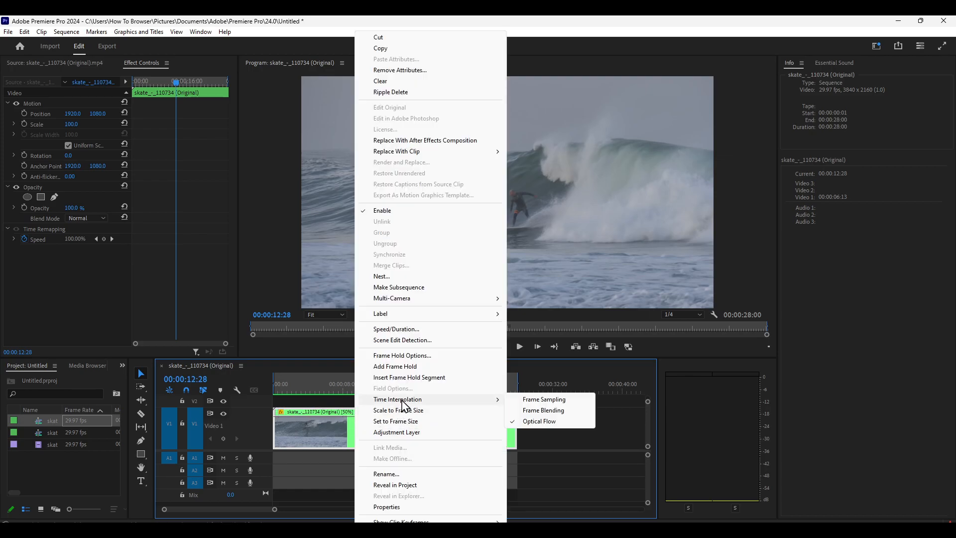
mouse_move(438, 520)
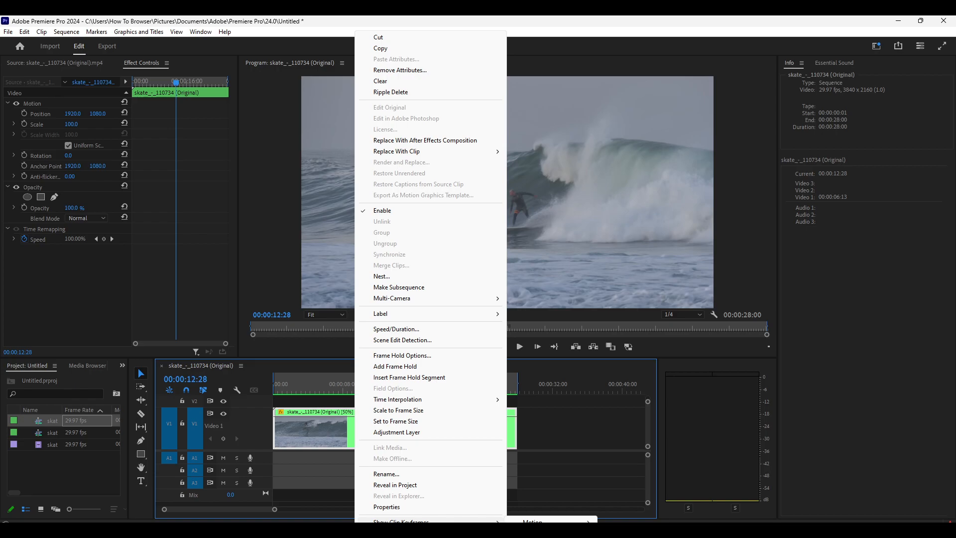
left_click(293, 414)
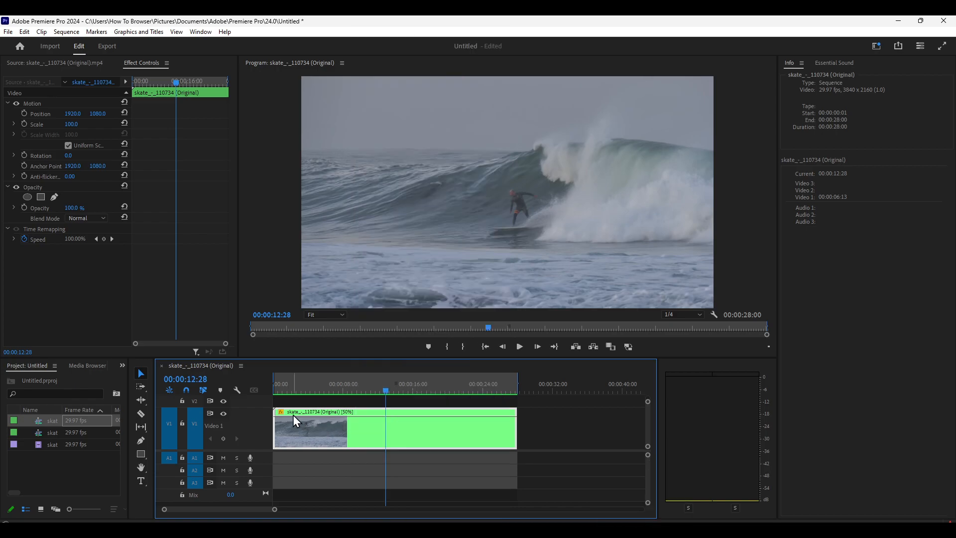
right_click(281, 411)
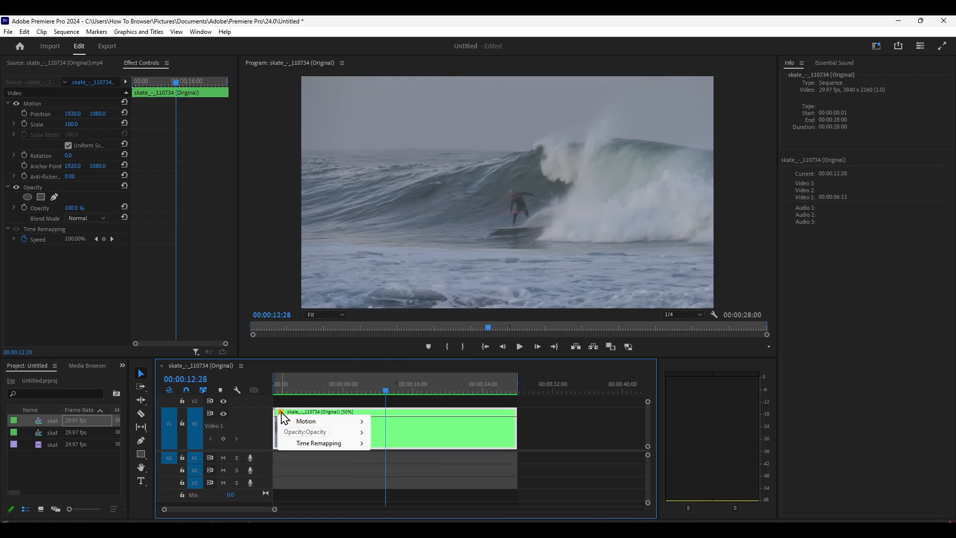
left_click(282, 413)
left_click(282, 413)
left_click(281, 413)
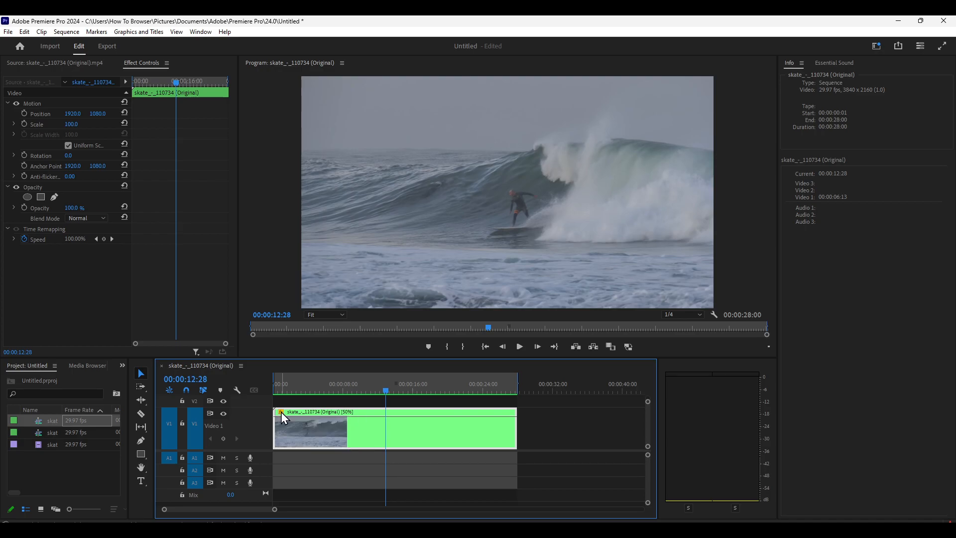
- Open the clip's nested sequence with its video track expanded, and show the Time Remapping Speed line on the source clip
double_click(281, 413)
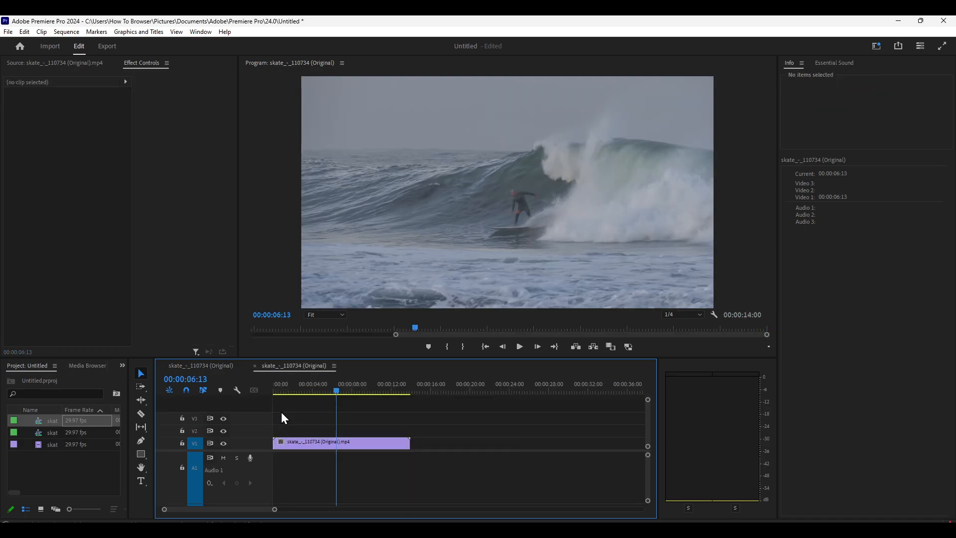
double_click(264, 439)
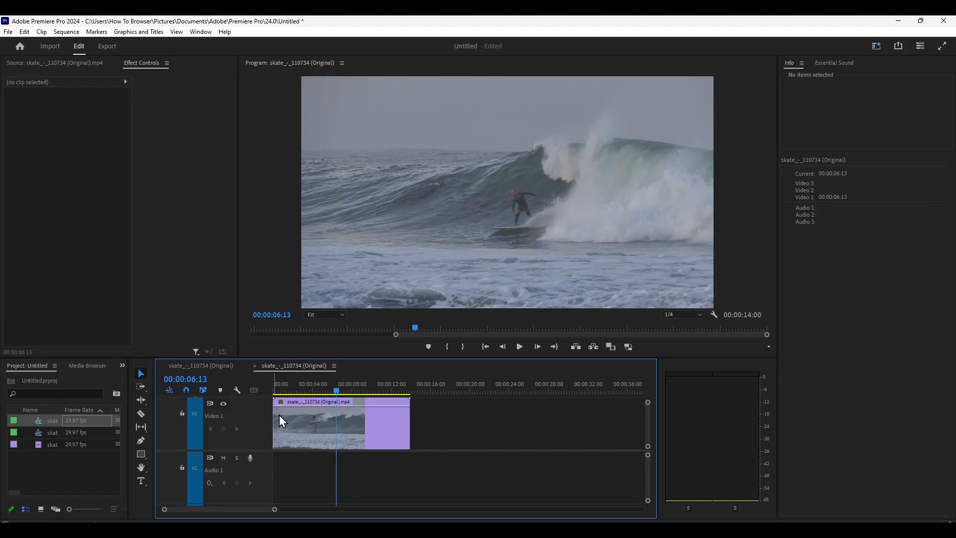
right_click(281, 402)
mouse_move(311, 436)
left_click(388, 433)
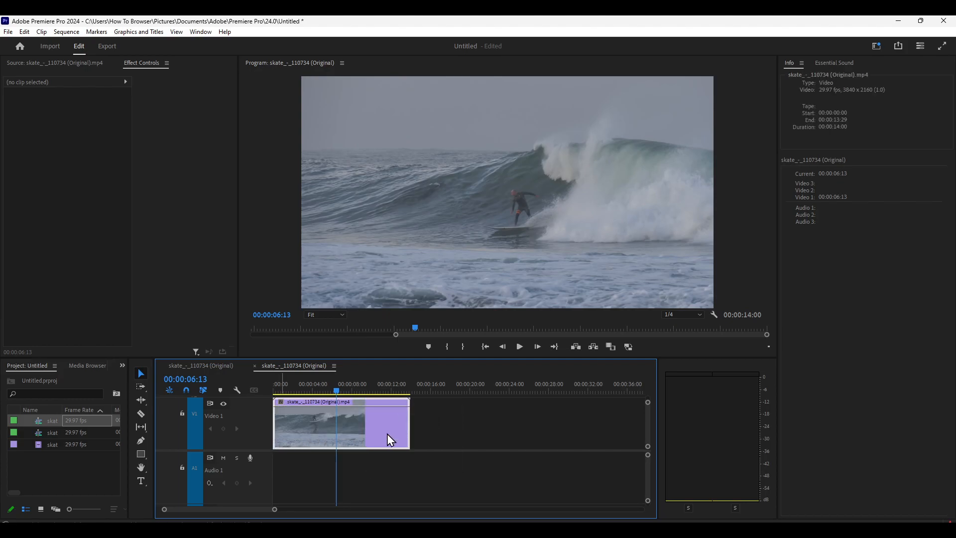
- Add speed keyframes at about 00:00:06:22 and roughly two seconds further on, and lower the segment between them to 9%
left_click_drag(338, 394, 313, 394)
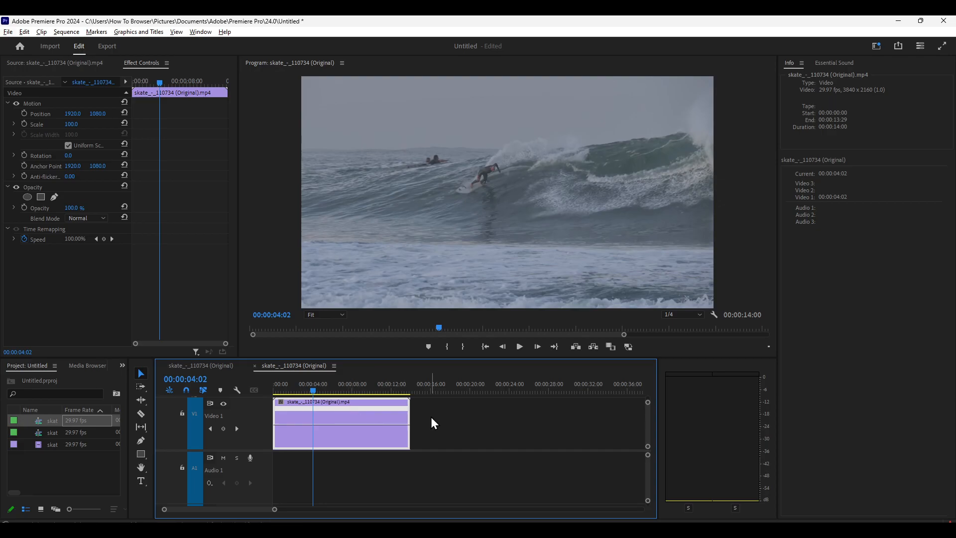
left_click_drag(312, 391, 316, 410)
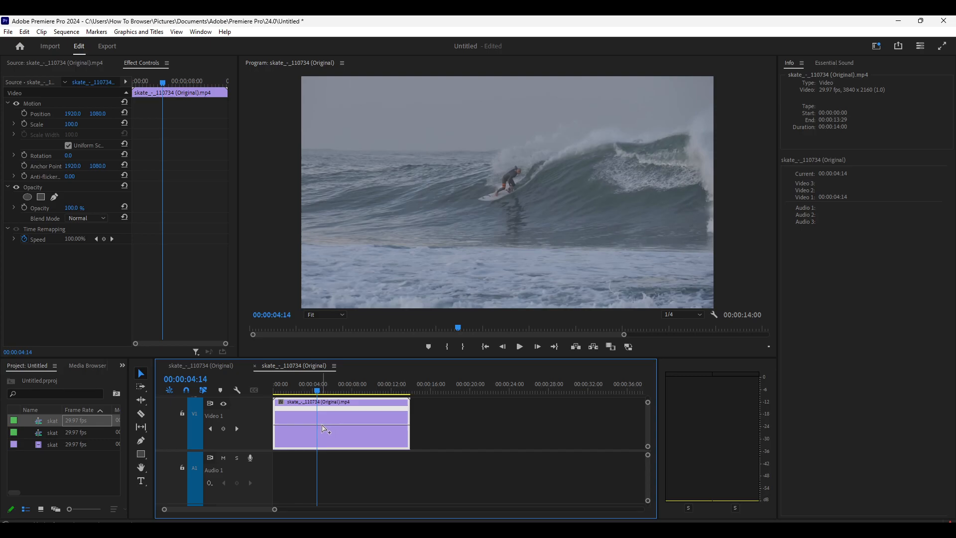
left_click_drag(316, 411, 341, 402)
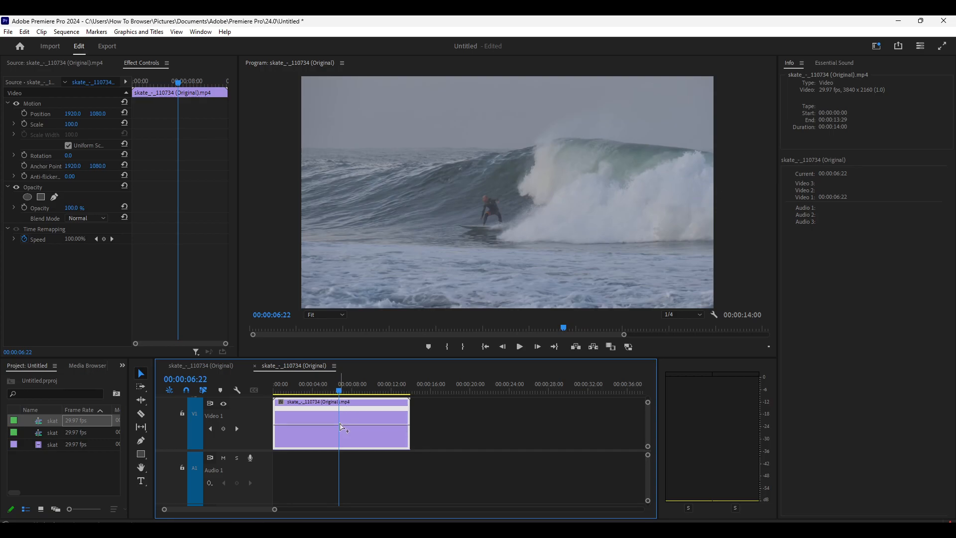
left_click(357, 425, "ctrl")
left_click_drag(344, 387, 351, 435)
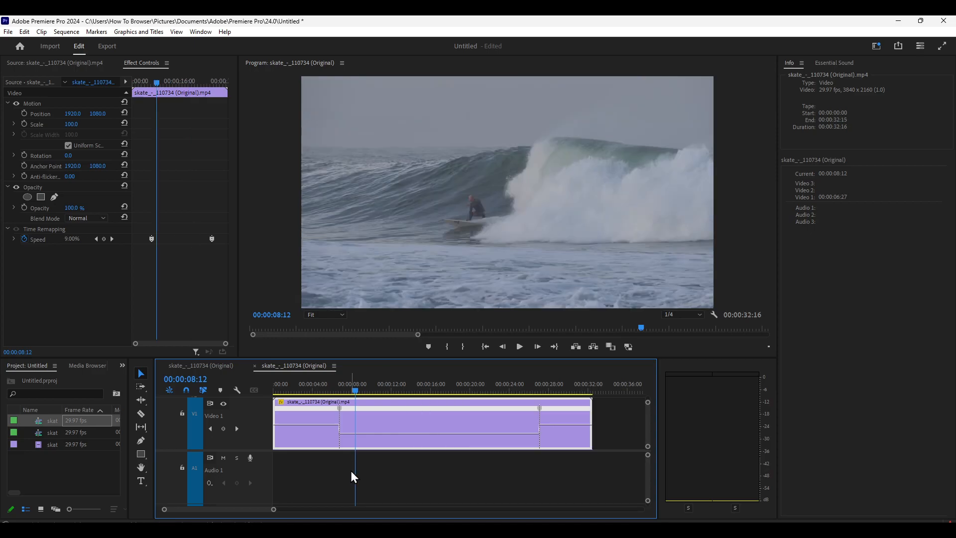
- Play from just before the first speed keyframe to check the transition into the 9% segment
left_click_drag(351, 392, 331, 398)
key("space")
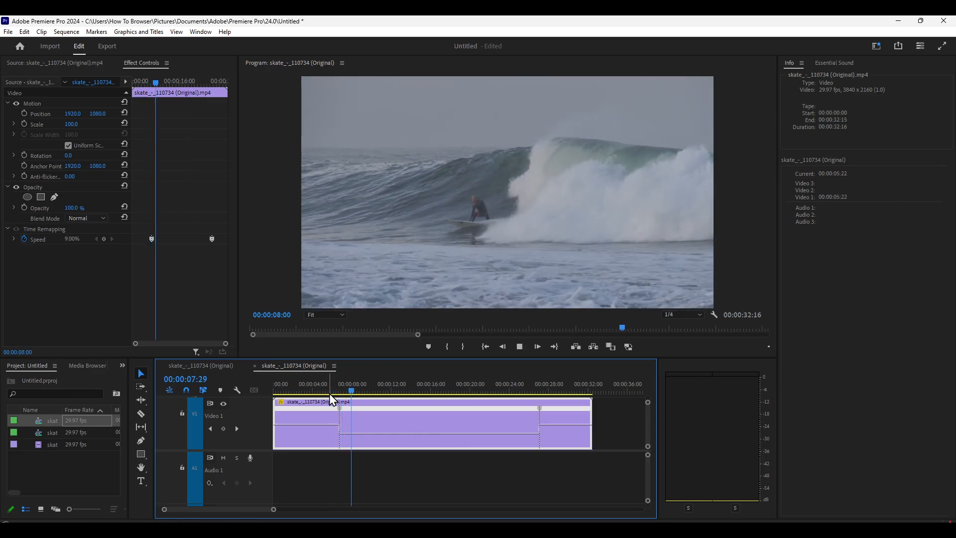
key("space")
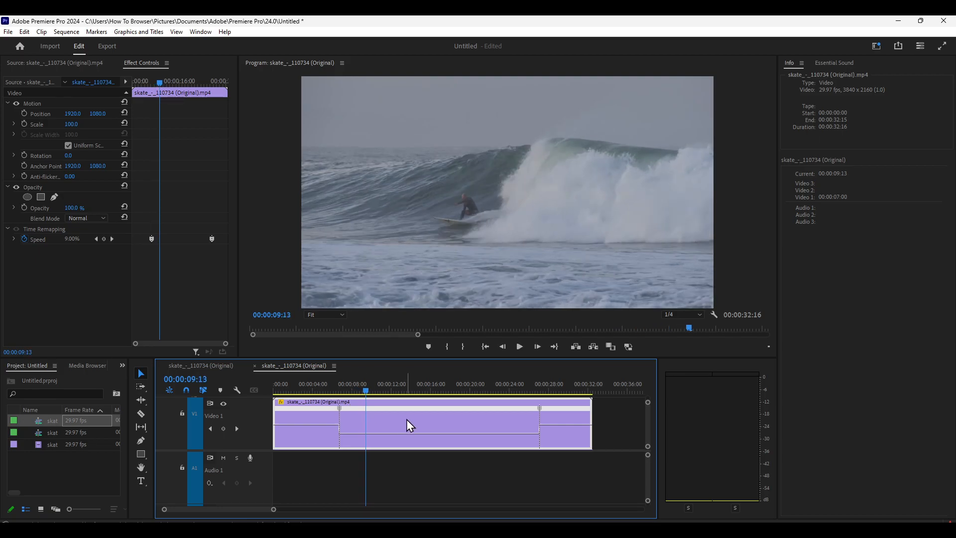
- Change the time interpolation in the remapped clip's speed settings, keeping 100% speed, and play across the slowed segment
right_click(410, 425)
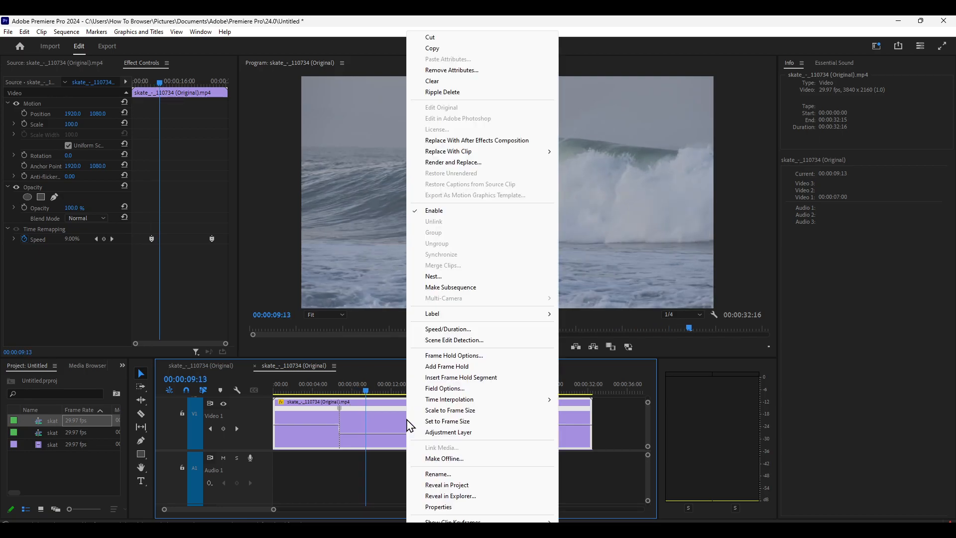
left_click(441, 330)
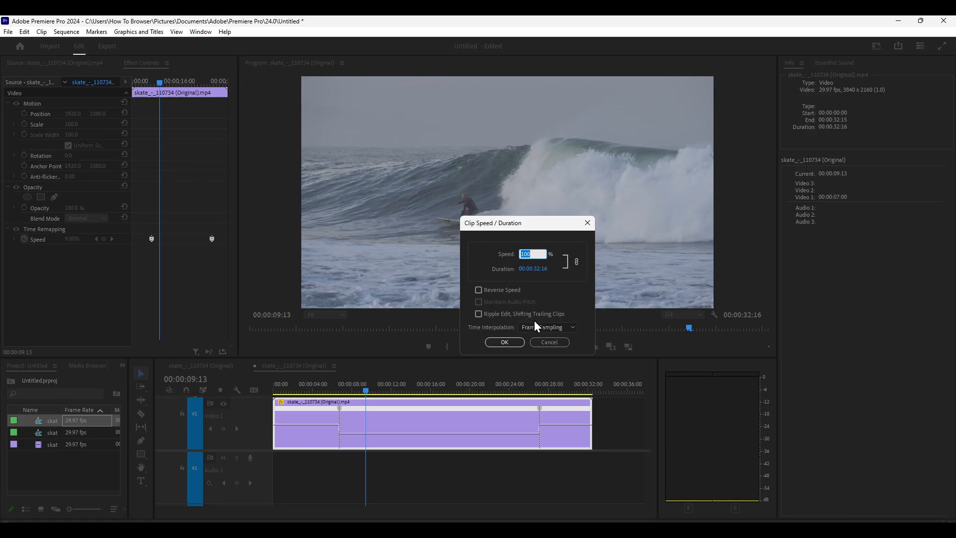
left_click(508, 342)
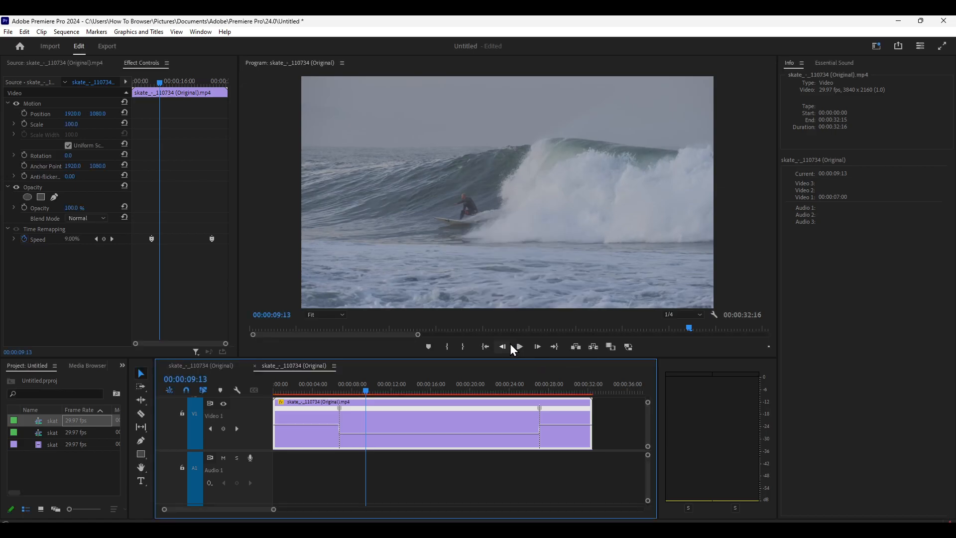
left_click_drag(366, 398, 329, 395)
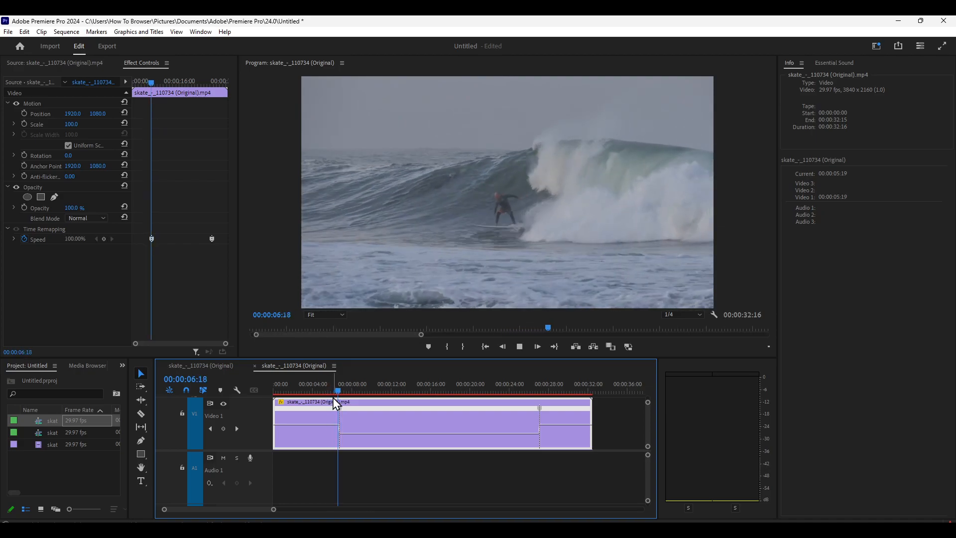
key("space")
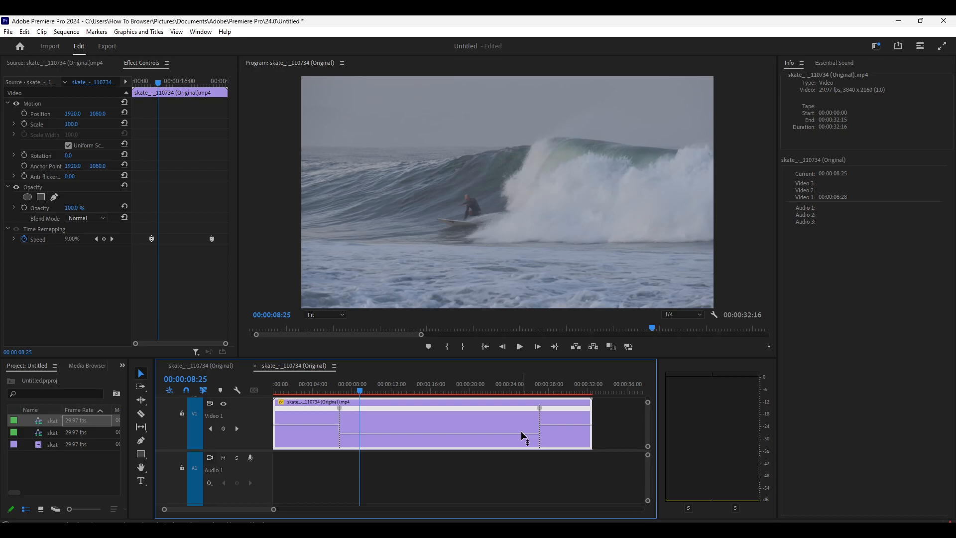
- Raise the speed of the segment between the two keyframes until the clip lasts 00:00:18:08, previewing it along the way
double_click(521, 431)
left_click_drag(519, 433, 520, 429)
key("space")
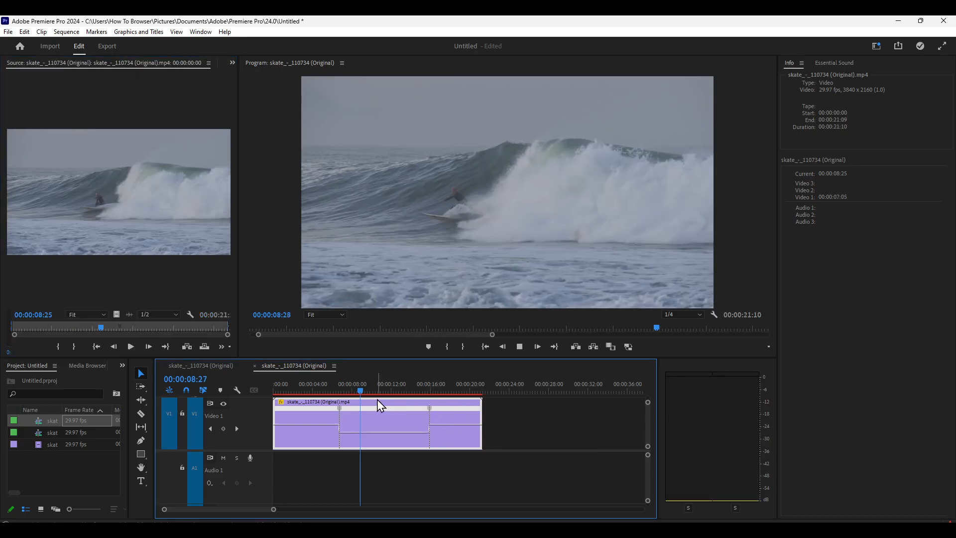
key("space")
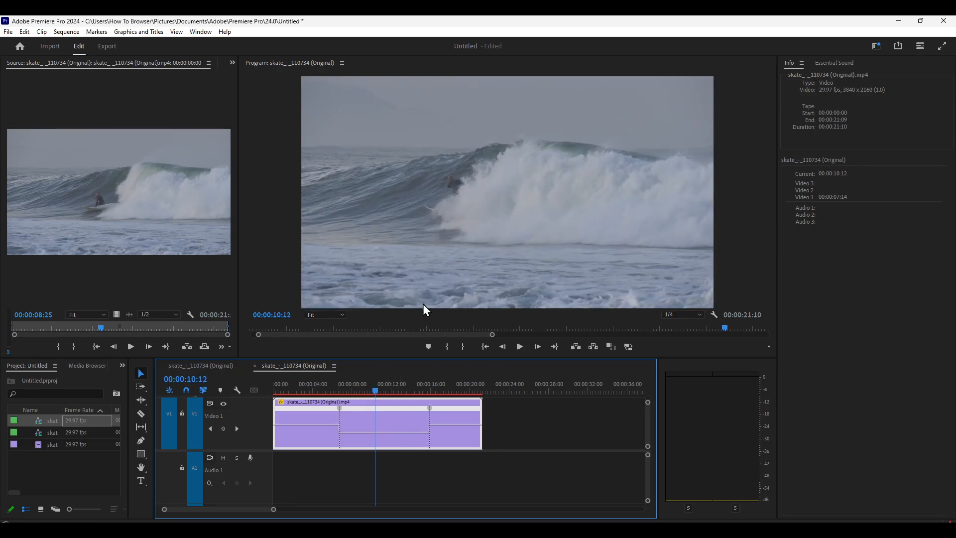
left_click_drag(379, 432, 381, 427)
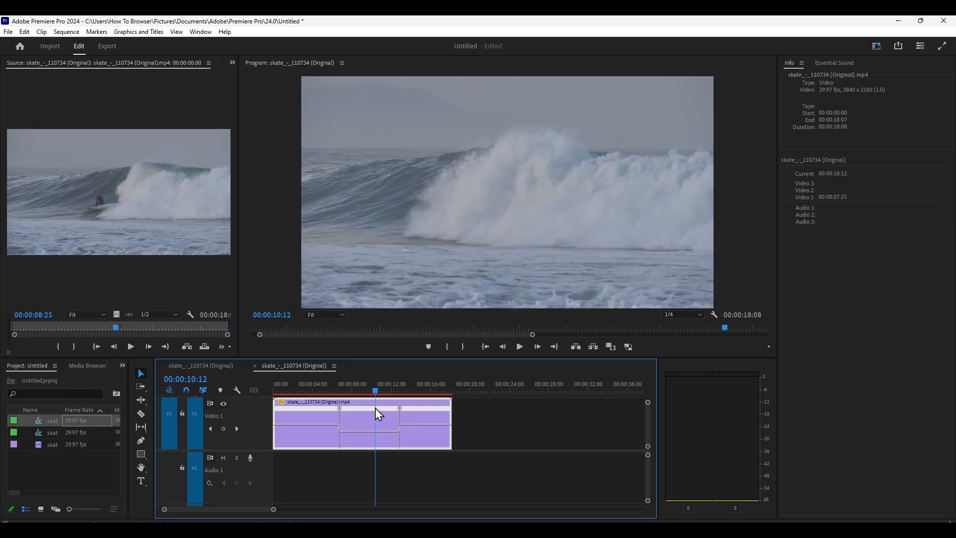
- Split the second speed keyframe into a gradual ramp of about two and a half seconds back to full speed
left_click(360, 390)
left_click(399, 409)
left_click_drag(399, 409, 334, 391)
- Play the slowed segment and the gradual ramp after it to examine how the speed change looks
key("space")
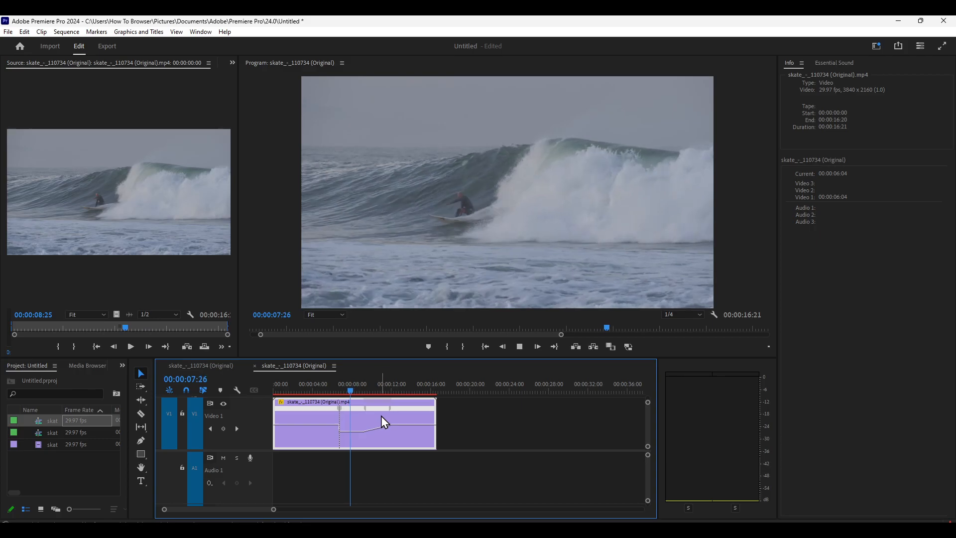
key("space")
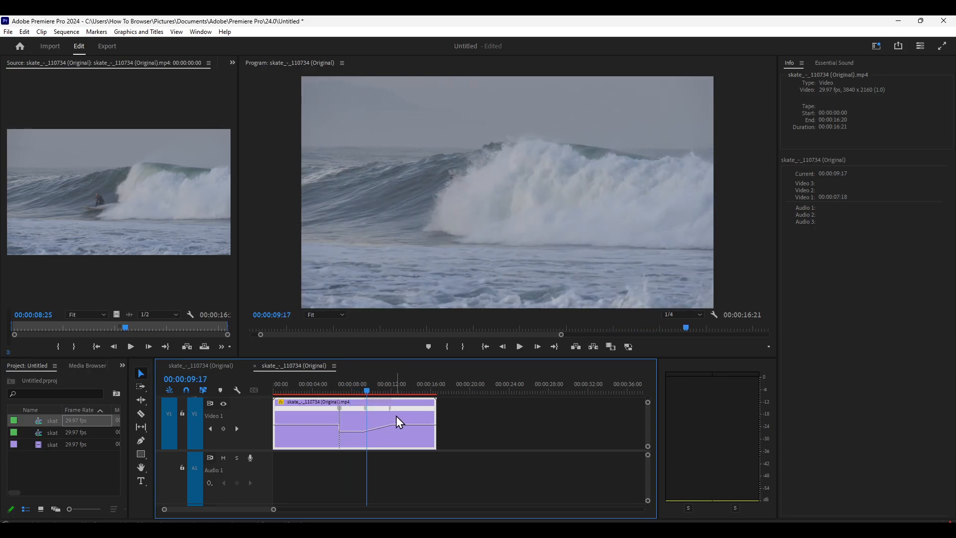
key("space")
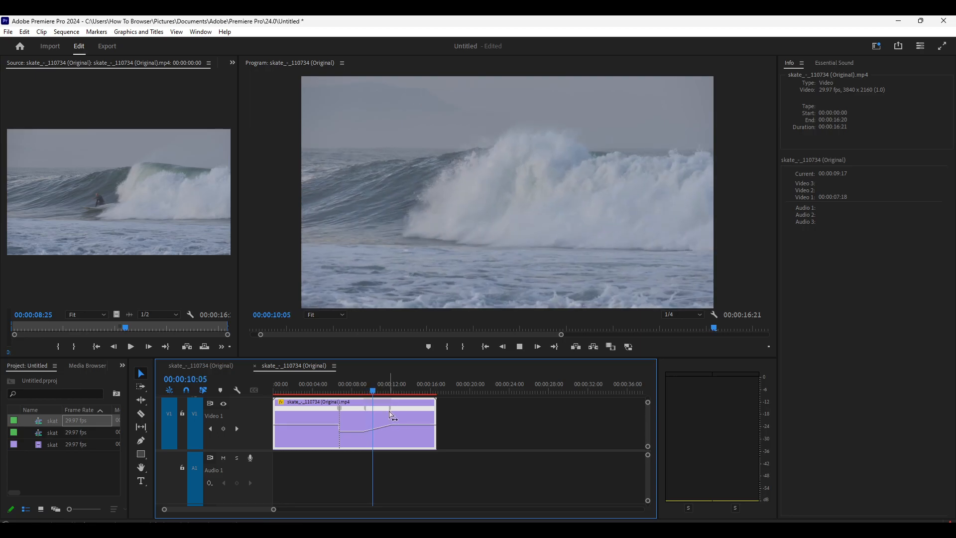
key("space")
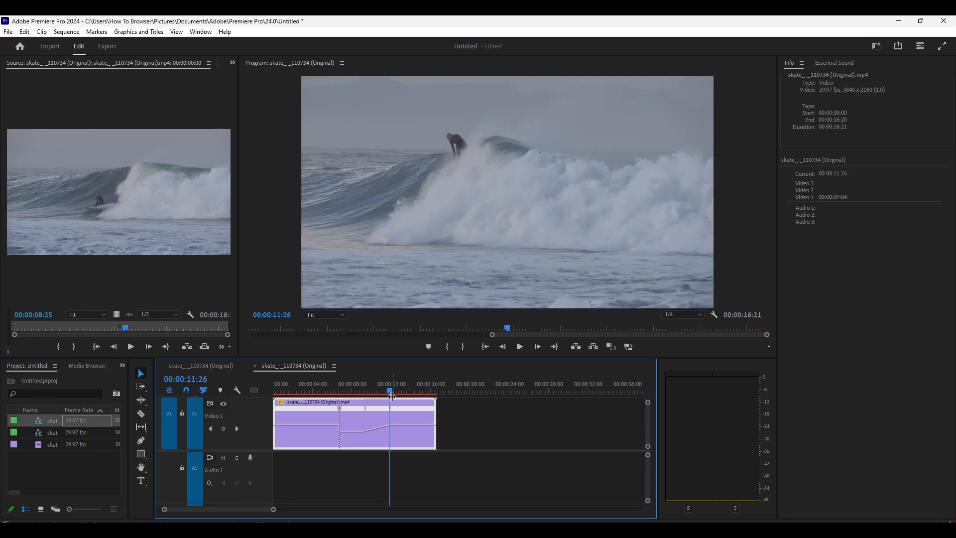
left_click(334, 391)
key("space")
key("space")
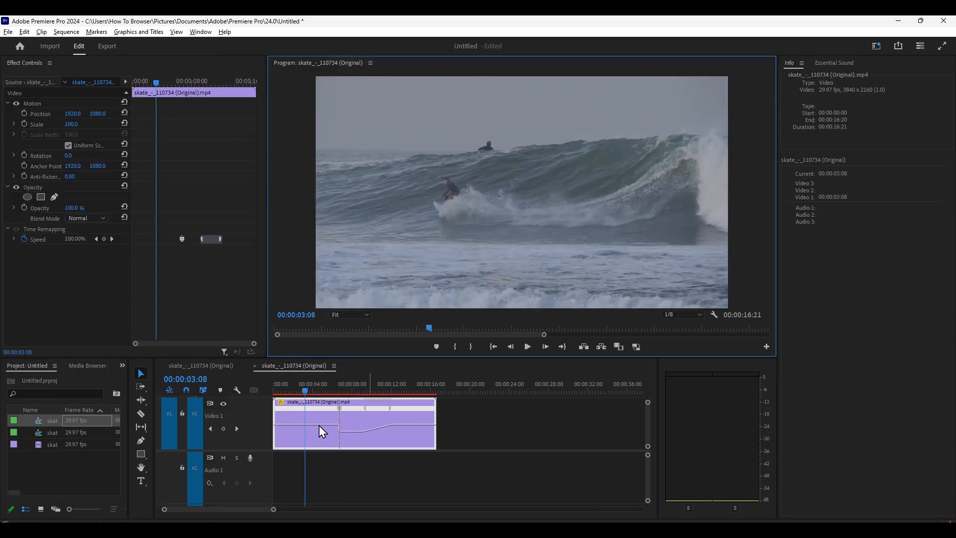
- Raise the speed before the first keyframe to 366%, speed up the section after the ramp, and return the playhead to the start
left_click_drag(324, 427, 332, 368)
left_click_drag(368, 430, 369, 419)
key("Home")
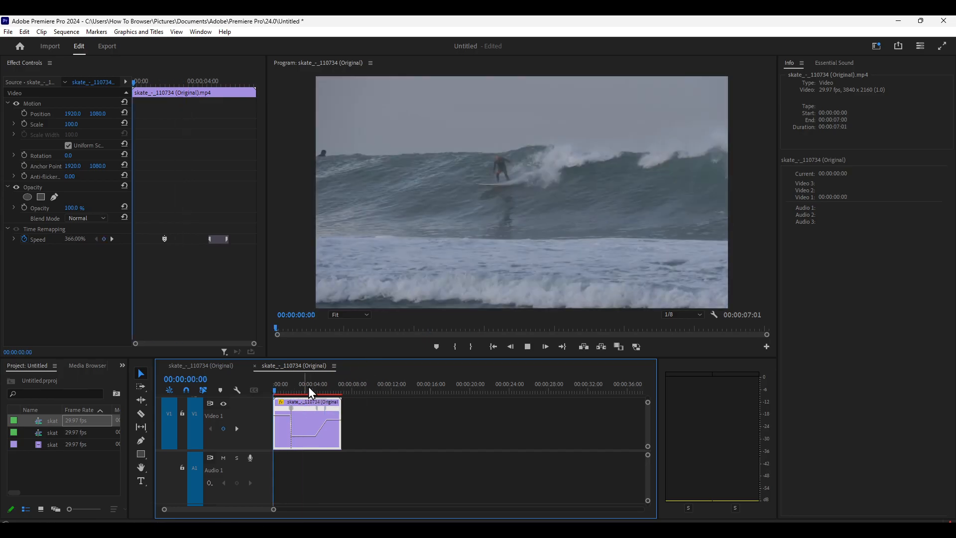
- Extend the end of the speed ramp until the clip lasts 00:00:07:06, previewing the clip before and after the change
key("space")
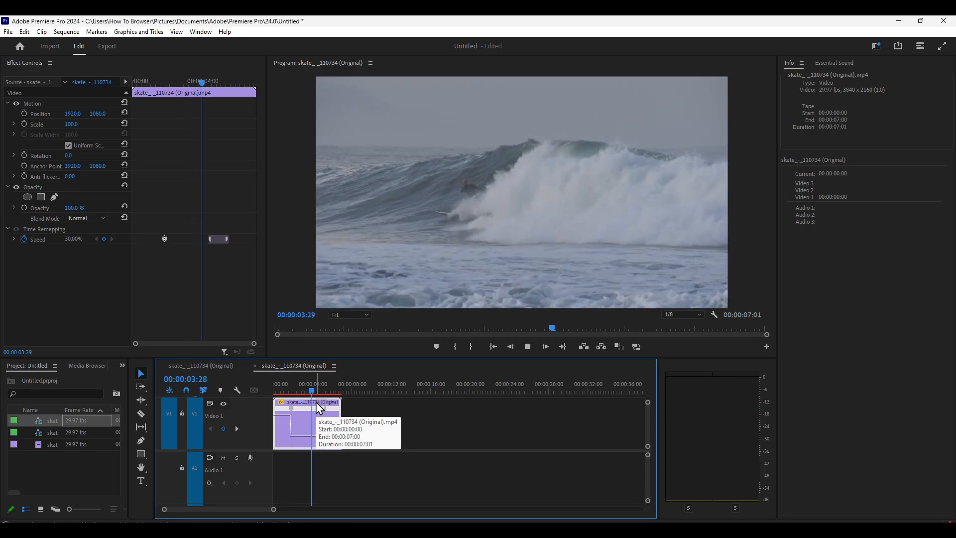
key("space")
left_click_drag(324, 409, 327, 410)
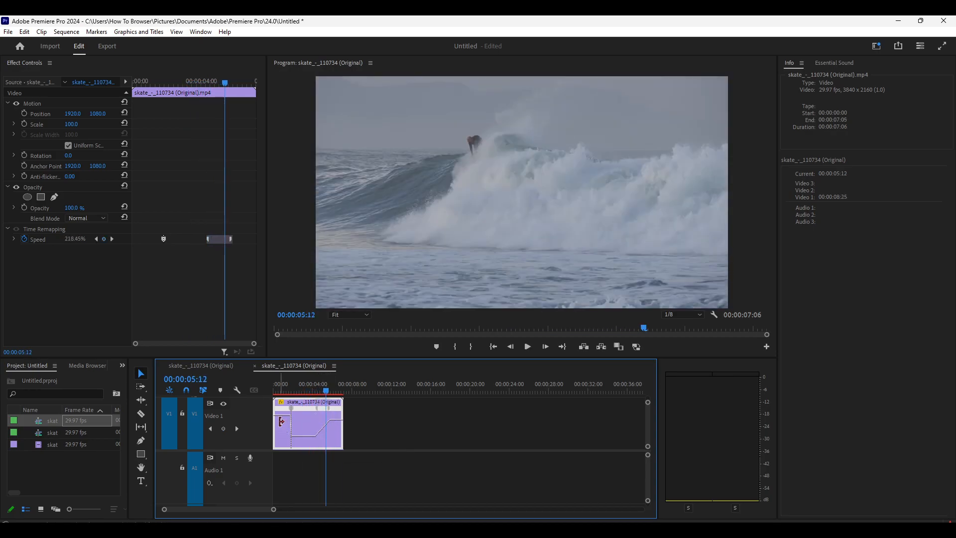
right_click(300, 429)
left_click(293, 429)
left_click(305, 391)
left_click_drag(302, 392, 273, 388)
left_click(528, 351)
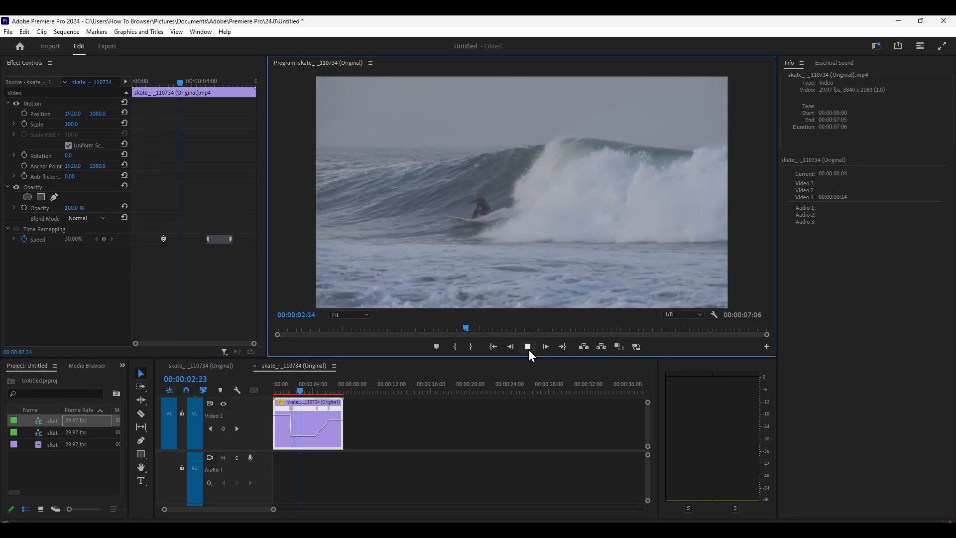
left_click(528, 349)
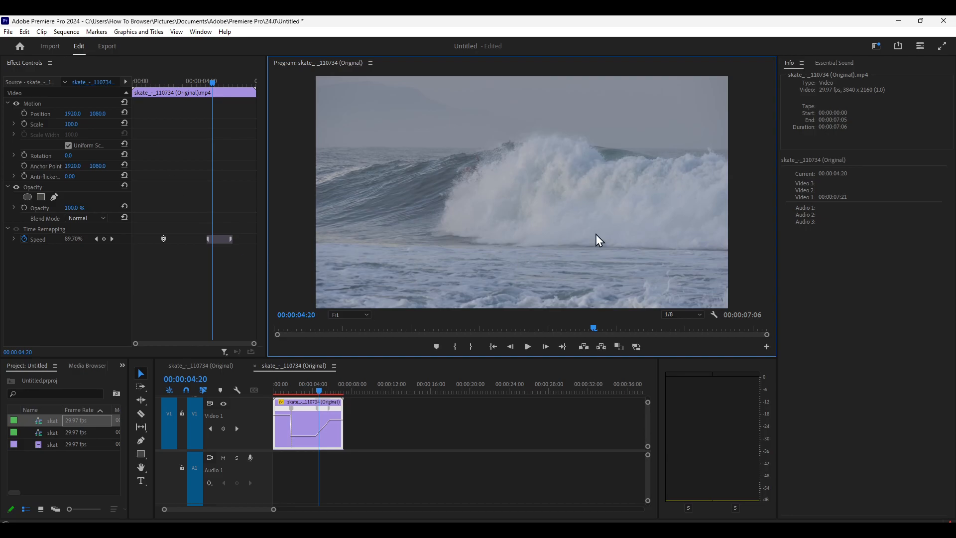
- Apply Lumetri Color's automatic basic correction to the clip and raise its intensity to 100
left_click(201, 31)
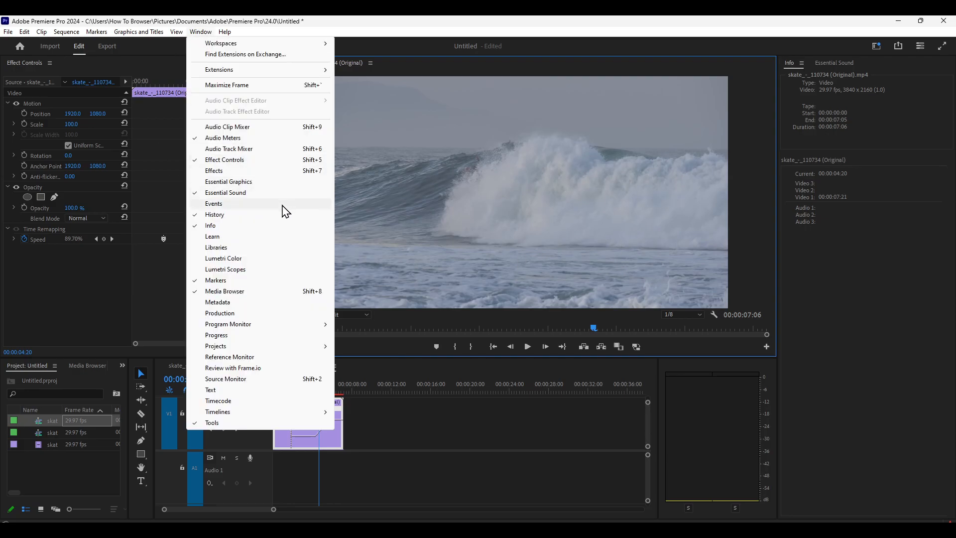
left_click(423, 228)
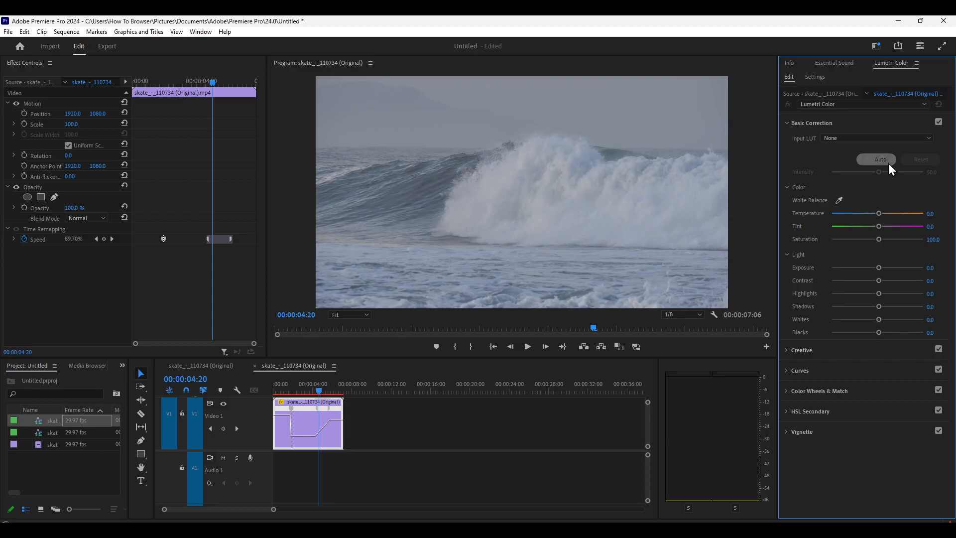
left_click(888, 164)
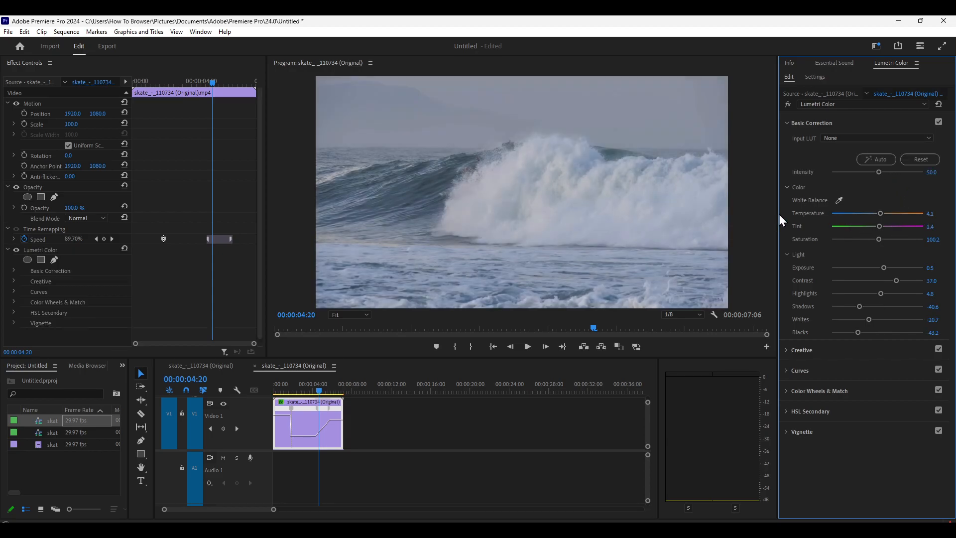
left_click_drag(880, 172, 929, 172)
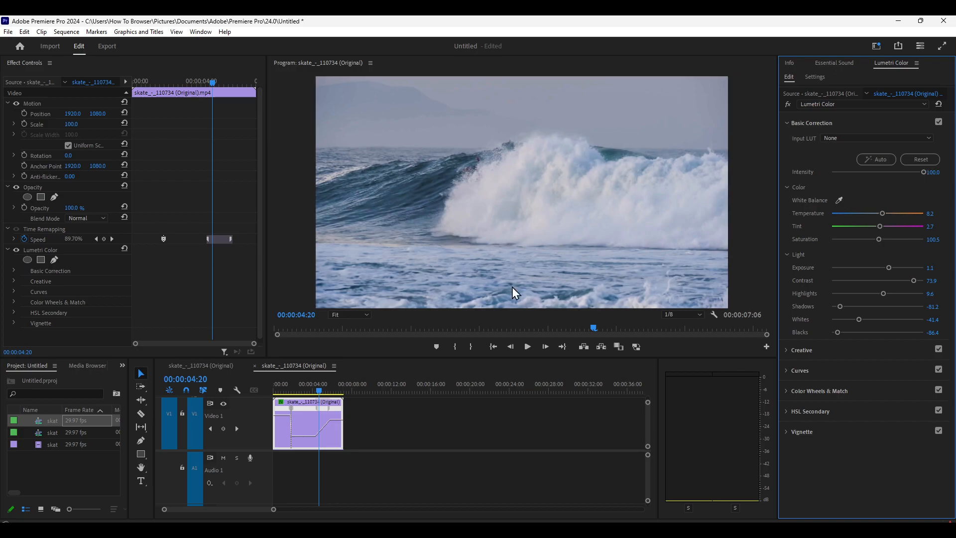
- Move the start of the second speed ramp earlier until the clip lasts 00:00:06:16, and preview it from the beginning
left_click_drag(315, 384, 289, 394)
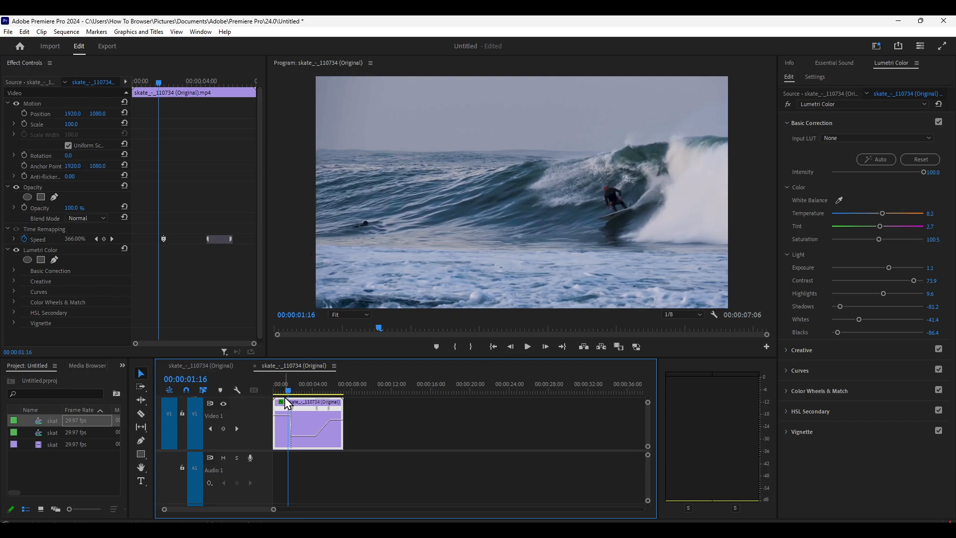
left_click_drag(209, 243, 202, 241)
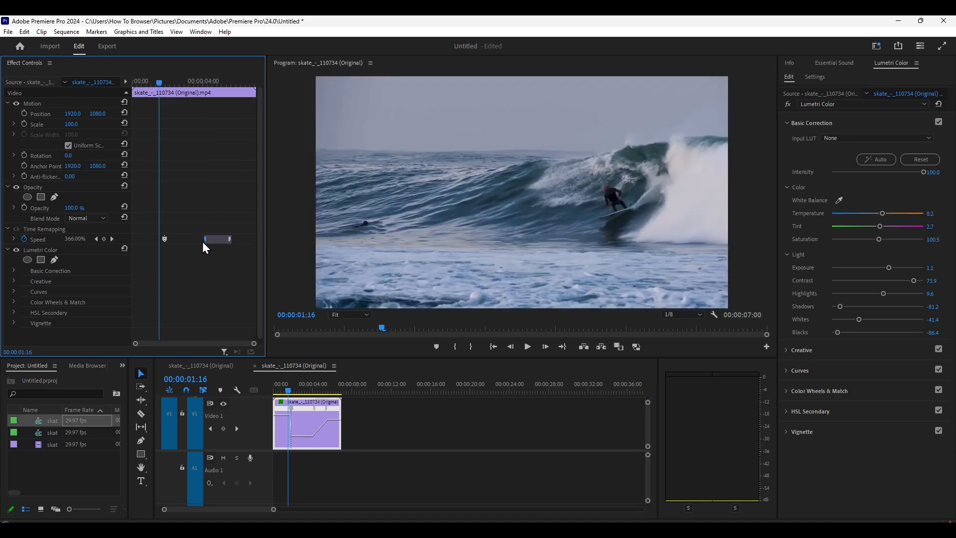
left_click_drag(209, 243, 194, 241)
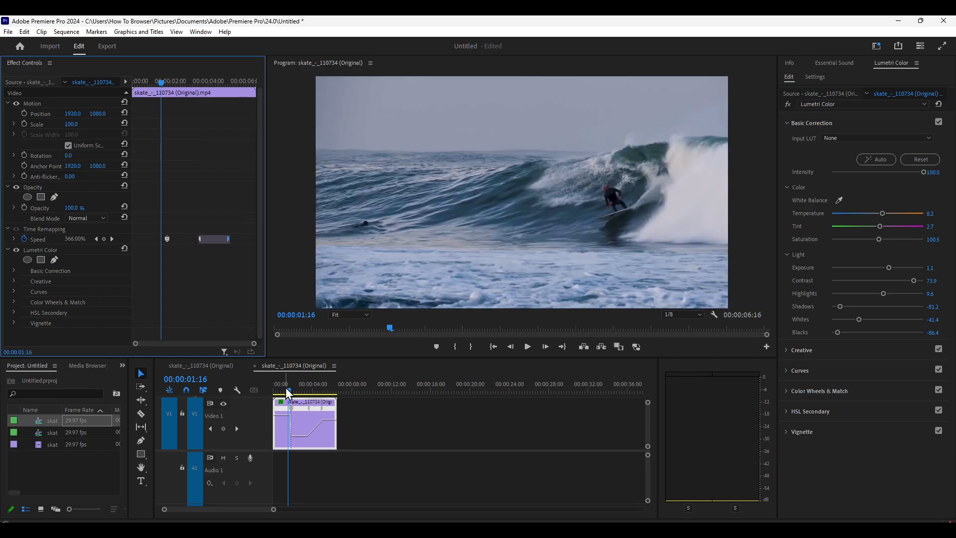
left_click(276, 390)
key("space")
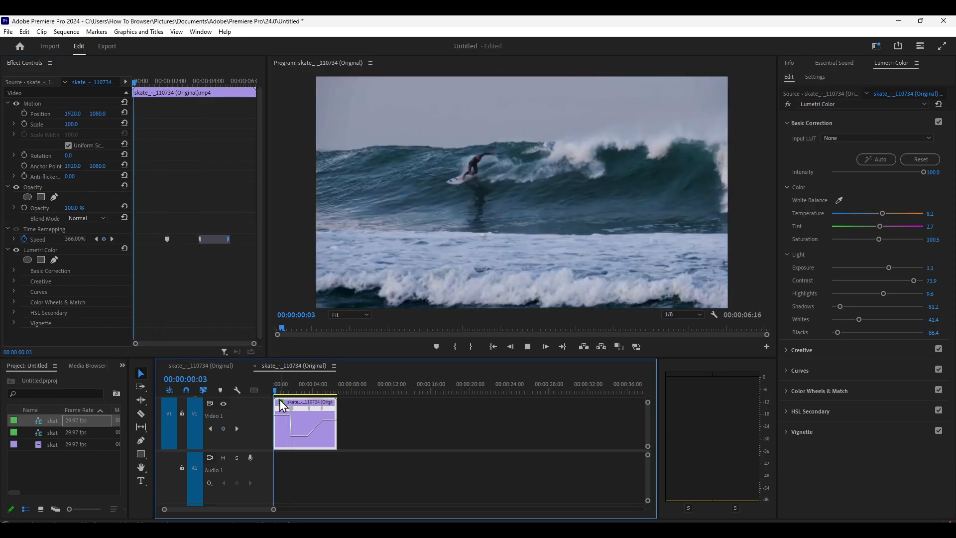
key("space")
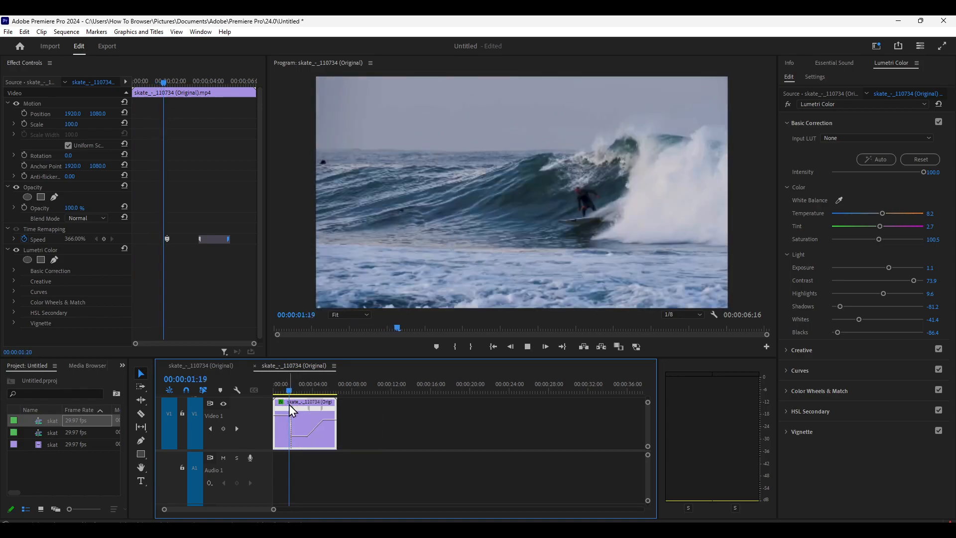
key("space")
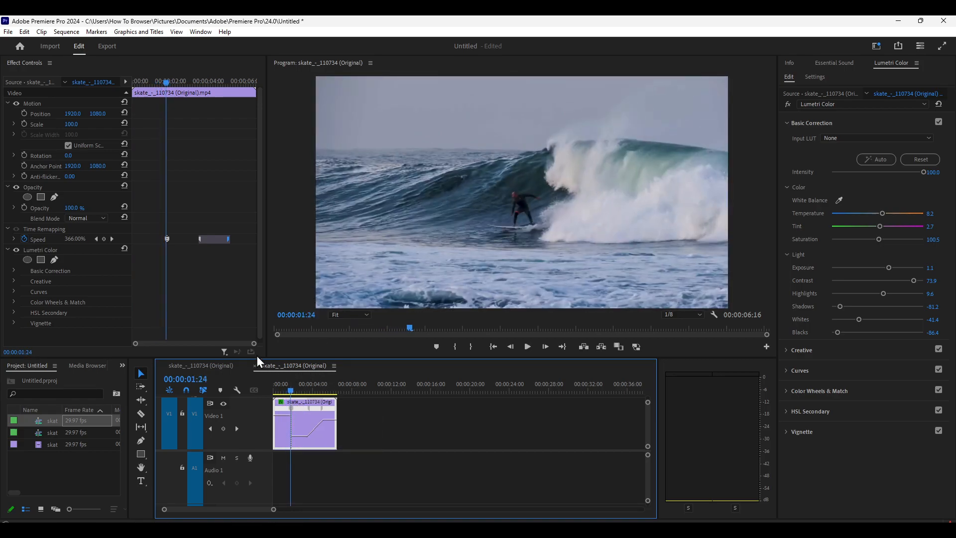
- Animate the clip's Scale with a keyframe of 100 at 00:00:01:24 and one of 231 at 00:00:03:08
left_click(24, 124)
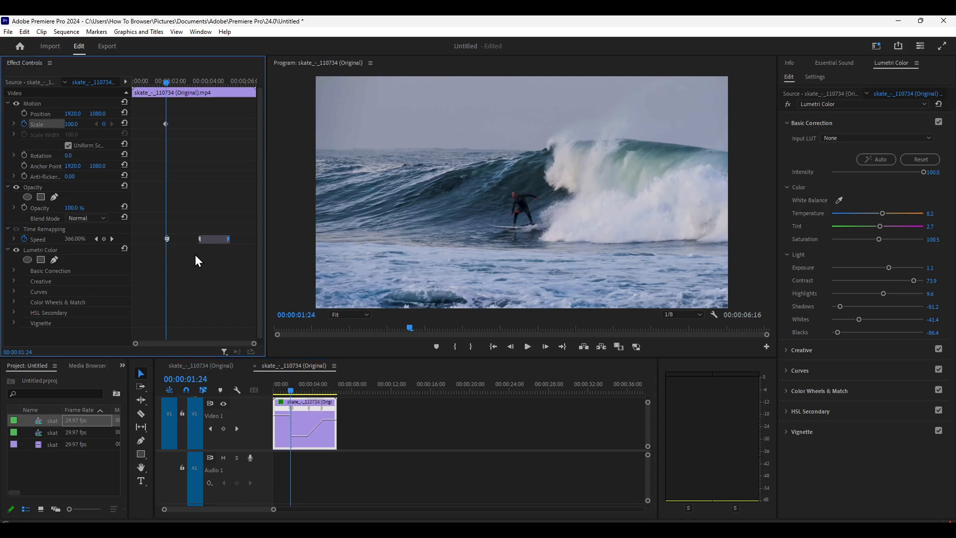
left_click_drag(166, 82, 196, 89)
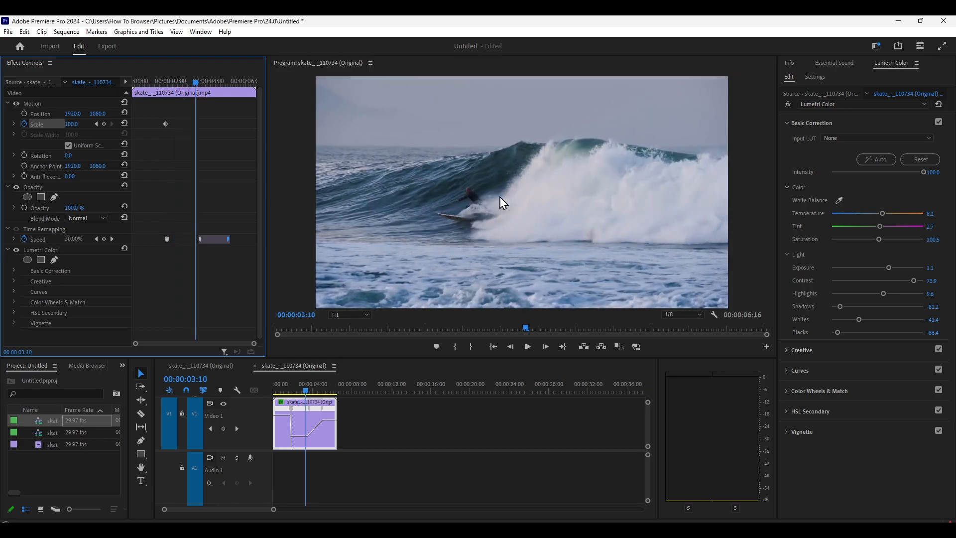
key("Left")
key("Left")
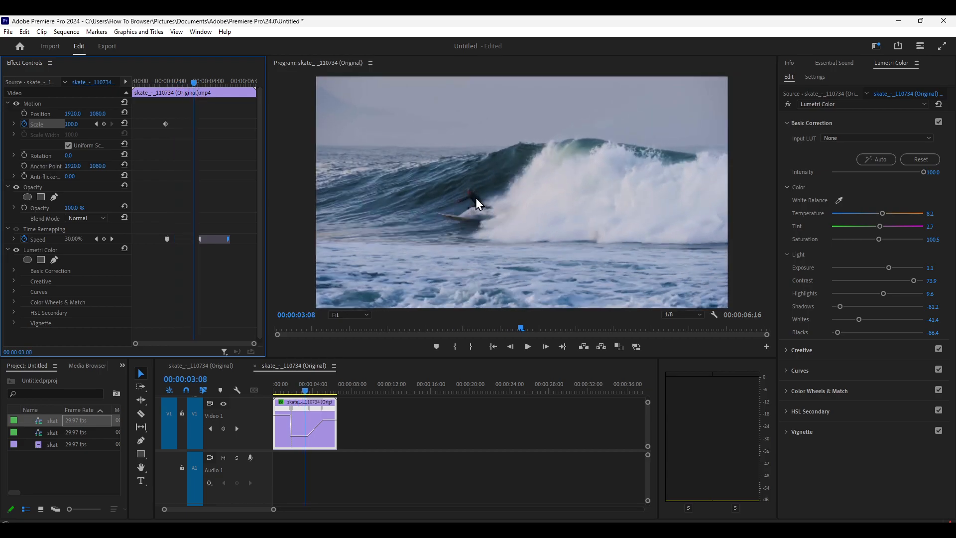
left_click_drag(78, 124, 79, 125)
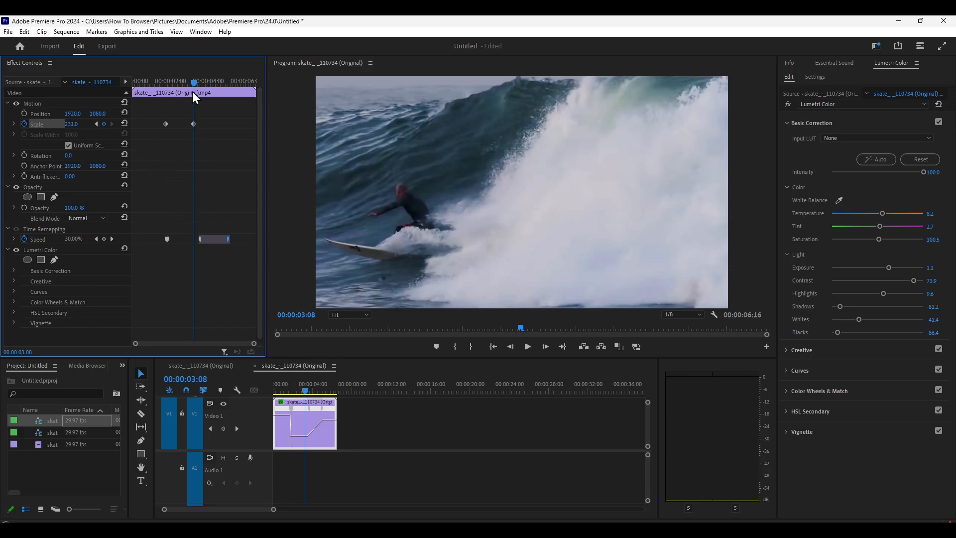
- Keyframe the clip's Position and set its horizontal value to 3168 at 00:00:03:19 to bring the surfer back into view
left_click_drag(192, 83, 200, 82)
left_click(24, 113)
mouse_move(72, 114)
left_mouse_down()
mouse_move(259, 113)
mouse_move(55, 110)
left_mouse_up()
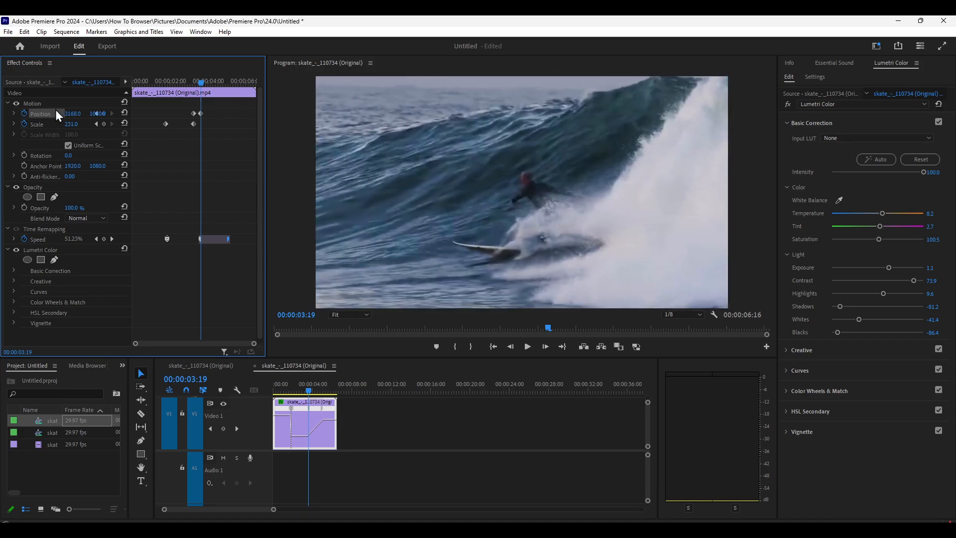
- Reset Scale and Position to their defaults at 00:00:04:01 and preview the zoom from the start of the clip
left_click_drag(204, 84, 209, 78)
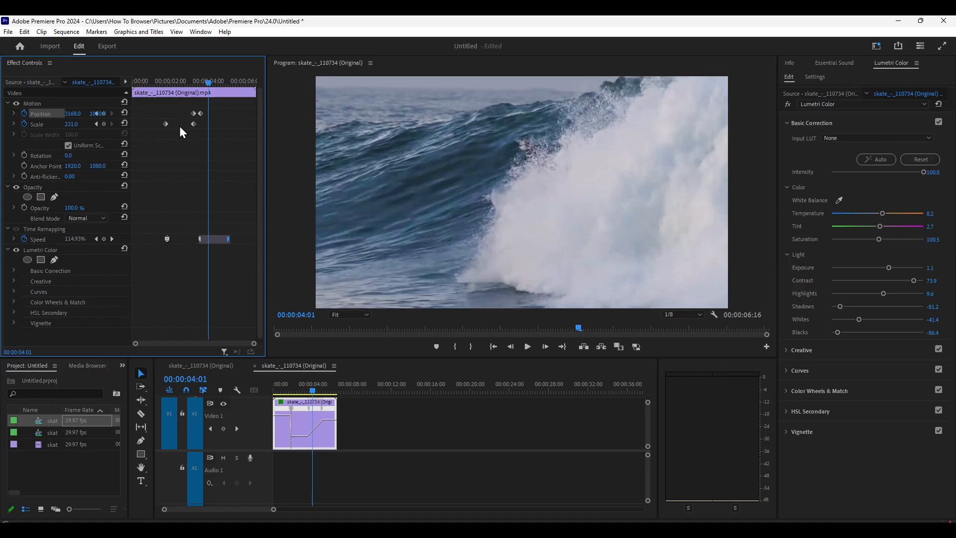
left_click(124, 123)
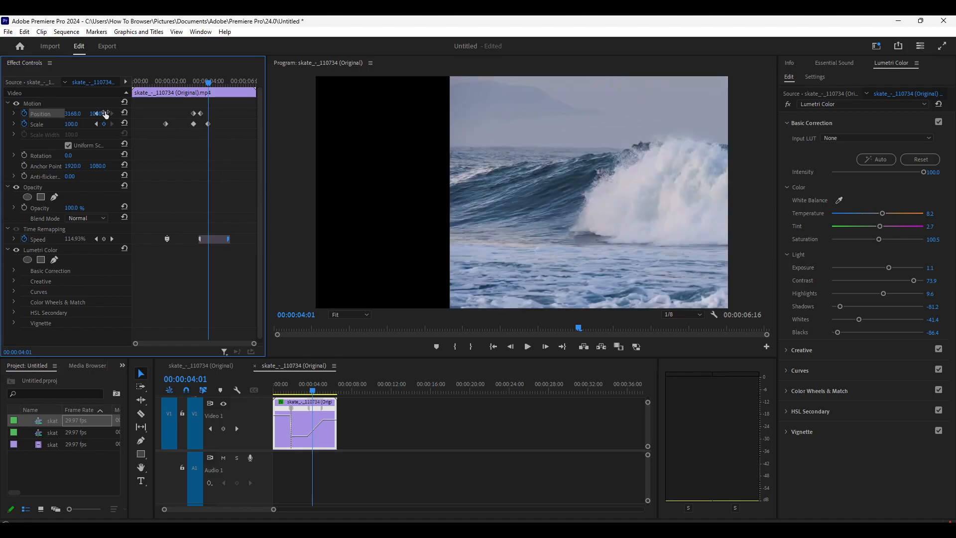
left_click(124, 113)
left_click_drag(314, 393, 273, 391)
key("space")
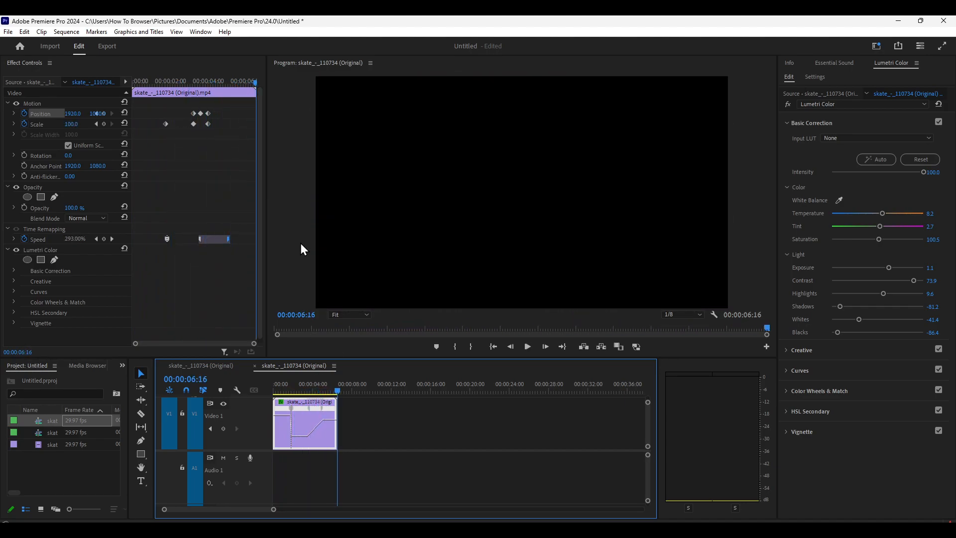
key("space")
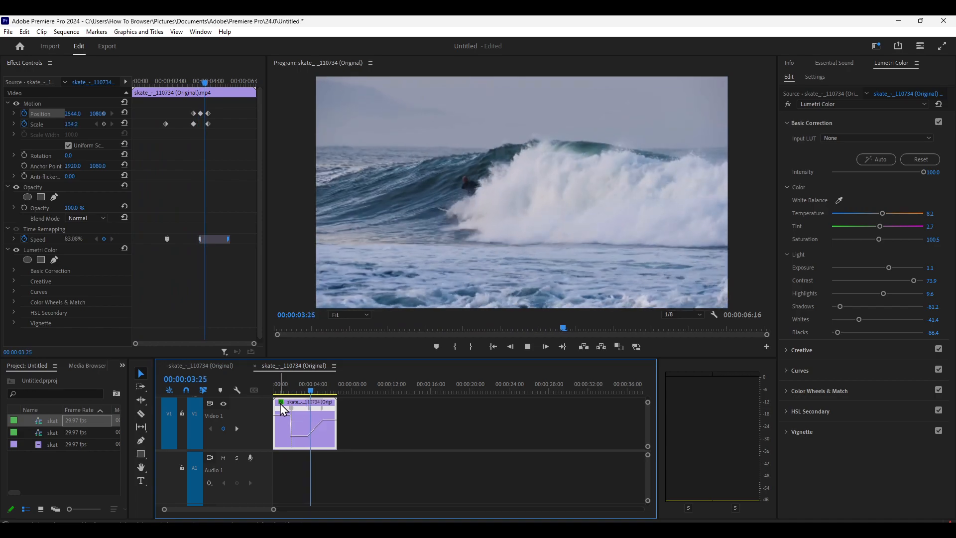
- Try a Scale of 272 at 00:00:03:07, reset it, and delete all Position and Scale keyframes
mouse_move(312, 392)
left_mouse_down()
mouse_move(283, 393)
mouse_move(307, 397)
left_mouse_up()
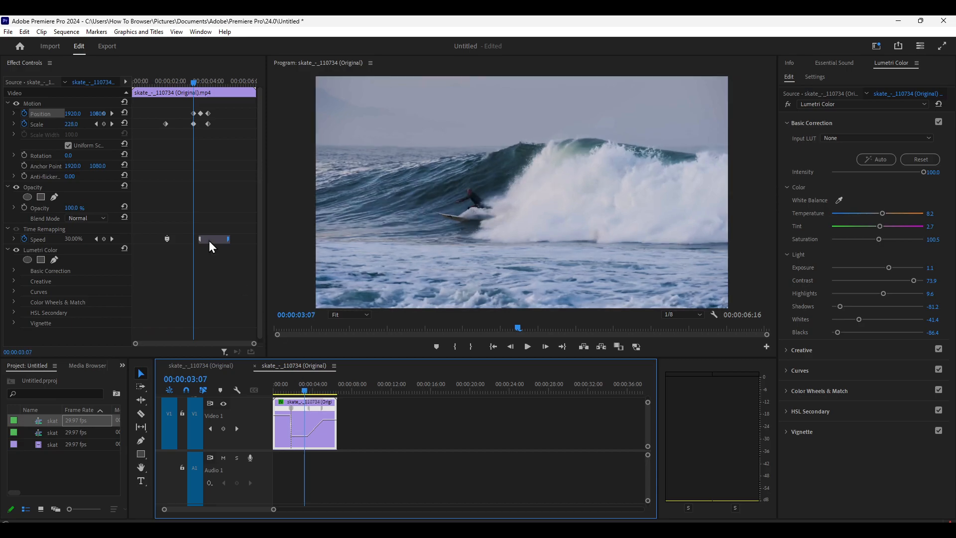
left_click_drag(75, 126, 88, 125)
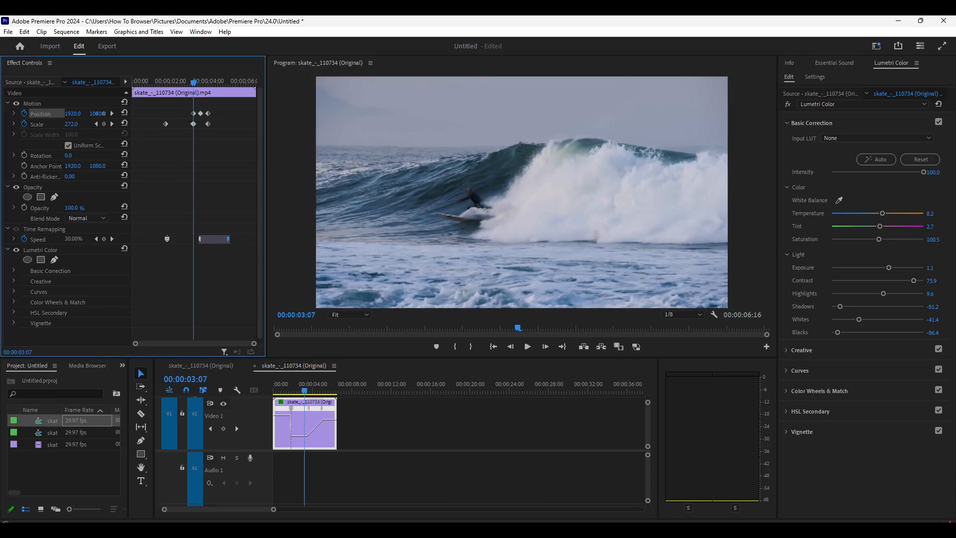
left_click(124, 123)
left_click_drag(213, 142, 150, 118)
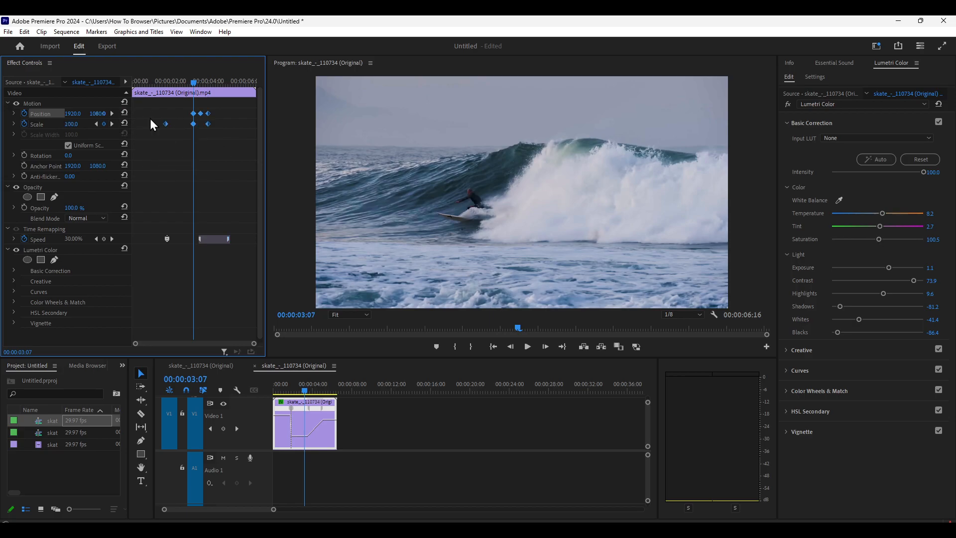
key("Delete")
- Render the selected clip in the sequence and preview the rendered playback up to 00:00:02:04
left_click_drag(305, 391, 297, 391)
left_click(527, 346)
left_click(527, 346)
right_click(318, 423)
key("Escape")
left_click(66, 32)
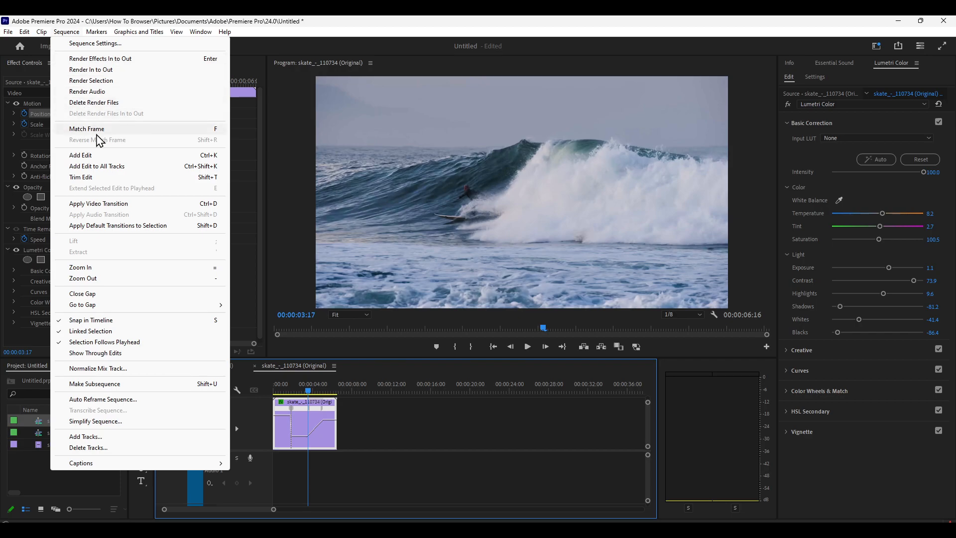
left_click(107, 80)
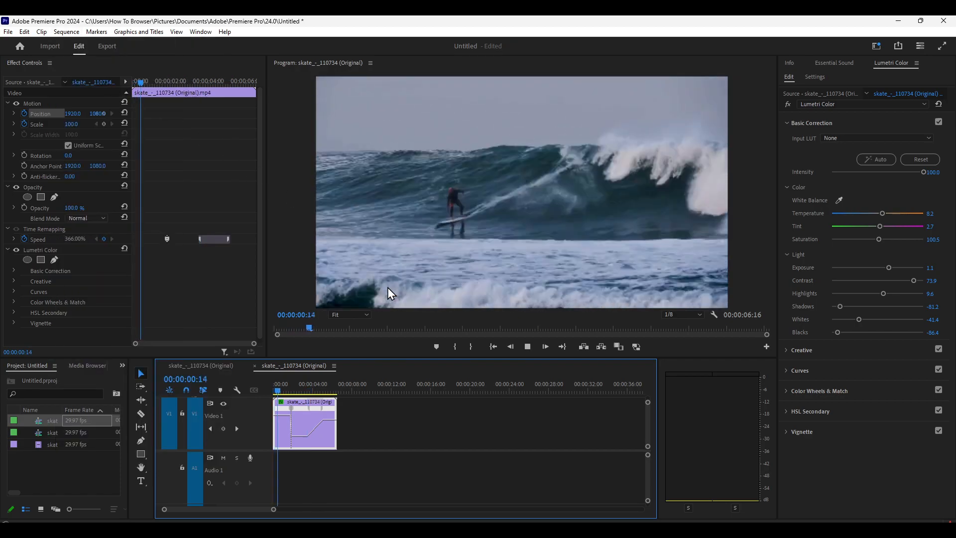
left_click(529, 347)
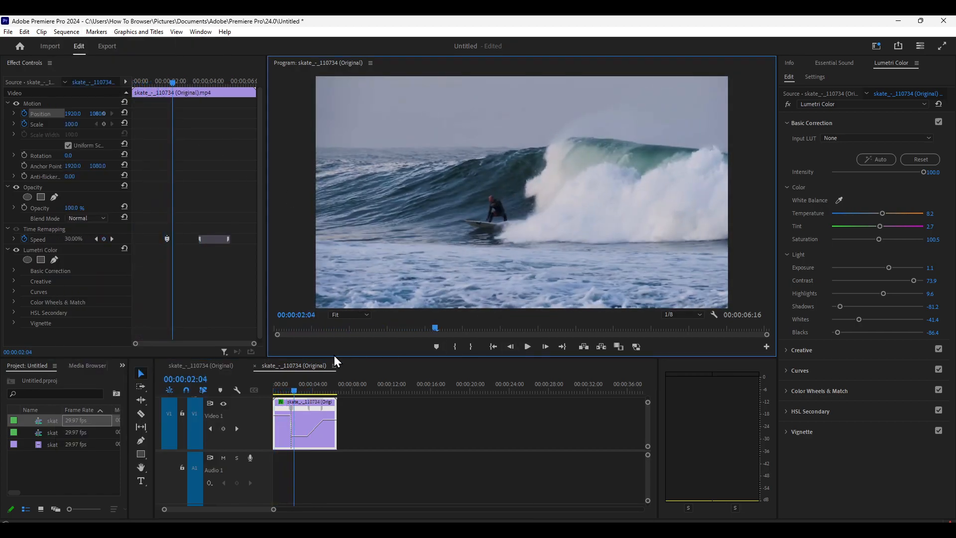
- Reset the clip's Position at 00:00:02:27 and replay the slowed section into the ramp
left_click_drag(291, 390, 302, 400)
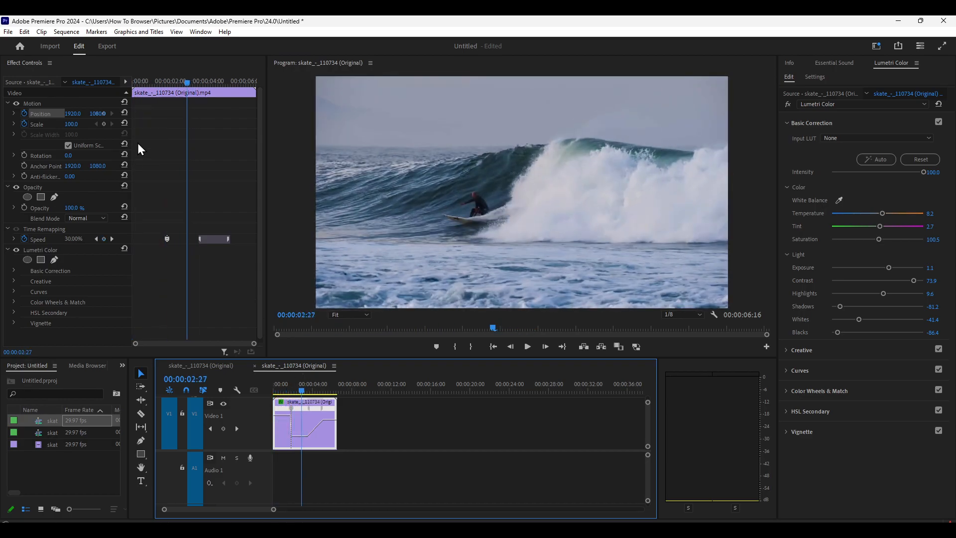
left_click(125, 113)
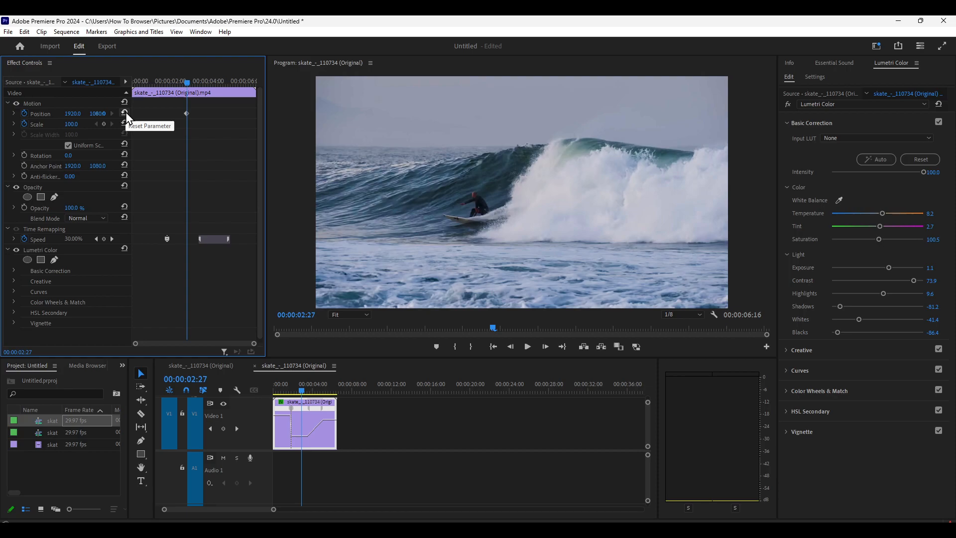
mouse_move(297, 390)
left_mouse_down()
mouse_move(273, 390)
mouse_move(294, 390)
left_mouse_up()
key("space")
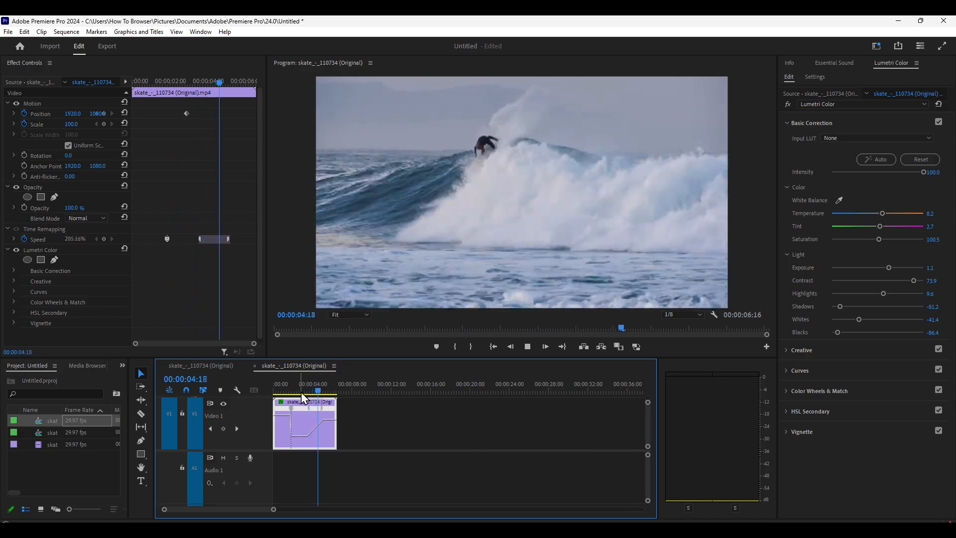
key("space")
- Extend the ramp's end until the clip lasts 00:00:06:19, bend the ramp into a smooth curve, and preview it
left_click_drag(322, 408, 324, 408)
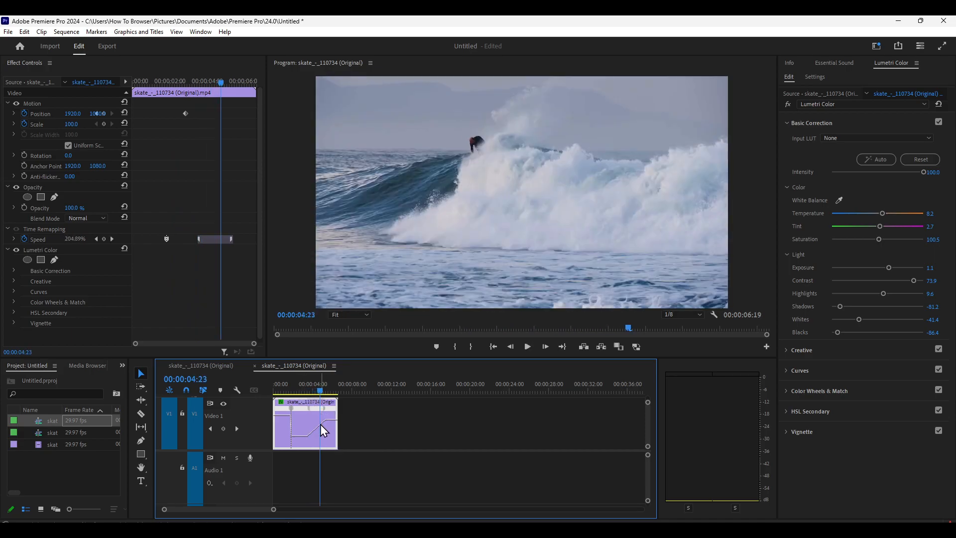
scroll(309, 428, "up", 2)
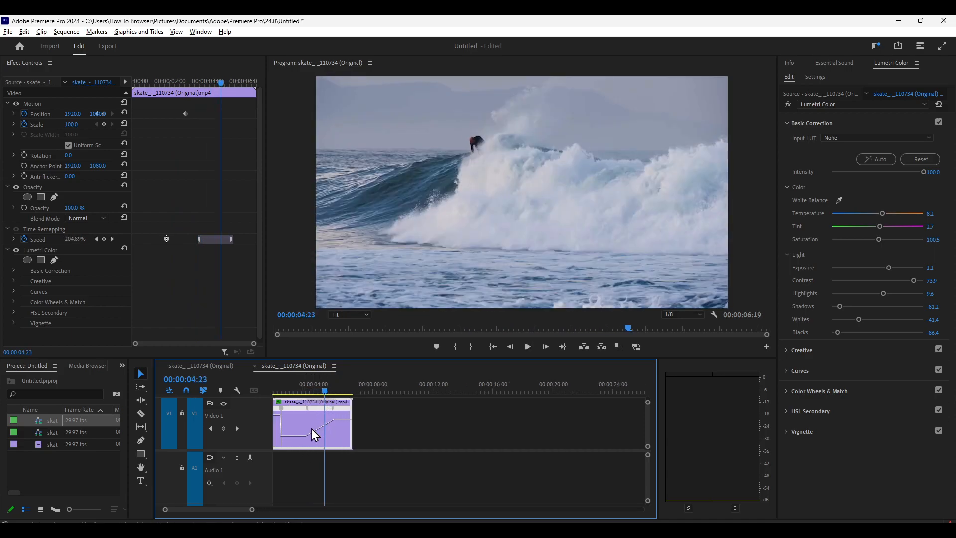
scroll(312, 428, "up", 2)
left_click_drag(329, 420, 342, 429)
left_click_drag(333, 390, 300, 393)
key("space")
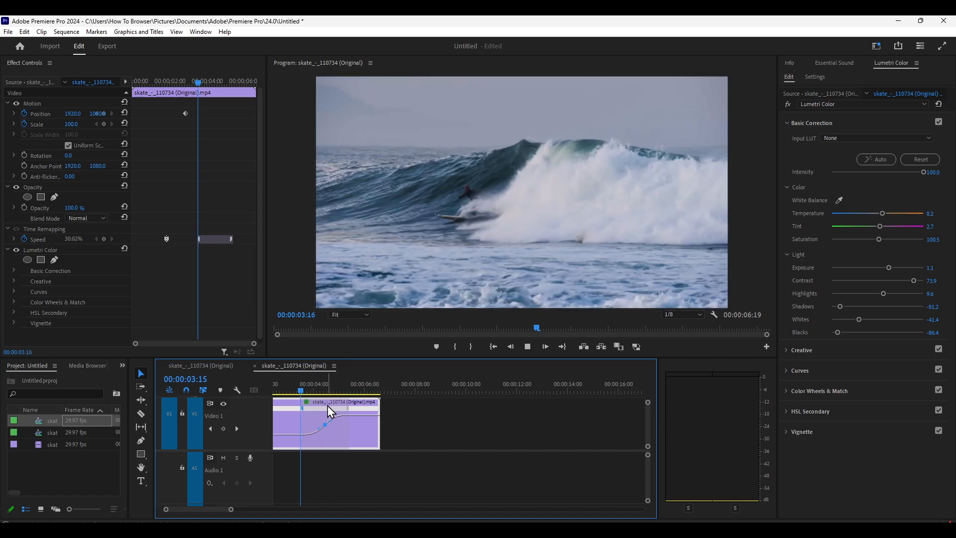
- Stop the playback and create a 3840 × 2160 adjustment layer with a 29.97 fps timebase and square pixels
key("space")
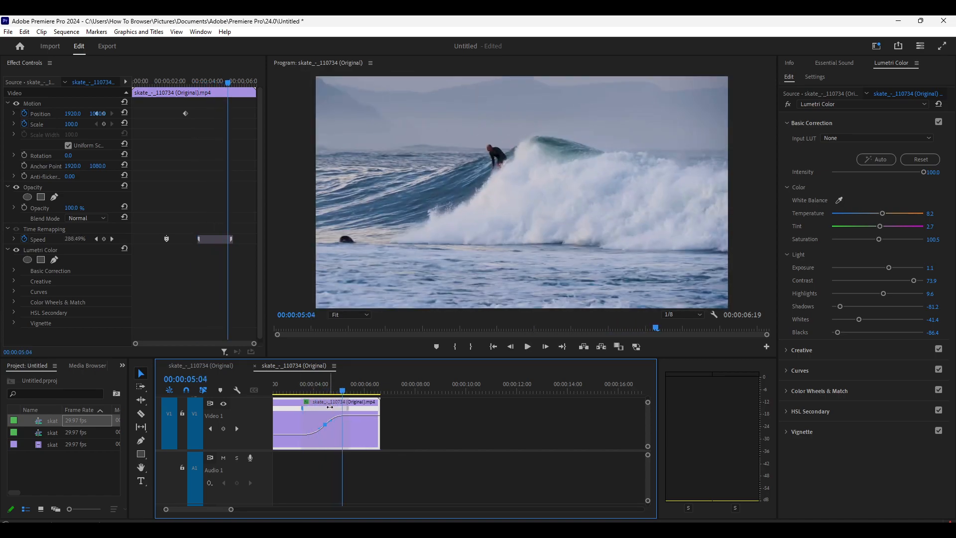
mouse_move(344, 391)
left_mouse_down()
mouse_move(225, 397)
mouse_move(366, 398)
mouse_move(282, 399)
mouse_move(359, 402)
mouse_move(346, 402)
left_mouse_up()
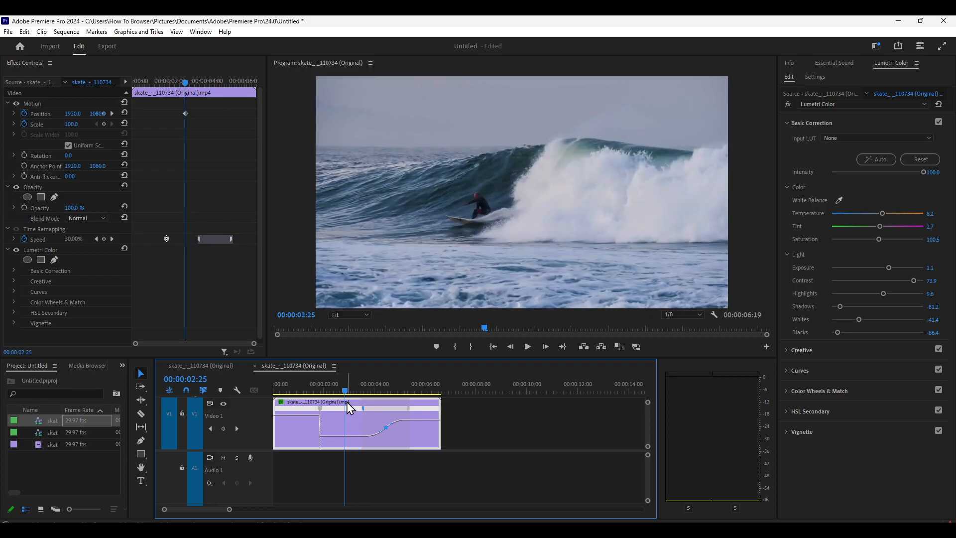
left_click_drag(252, 399, 253, 422)
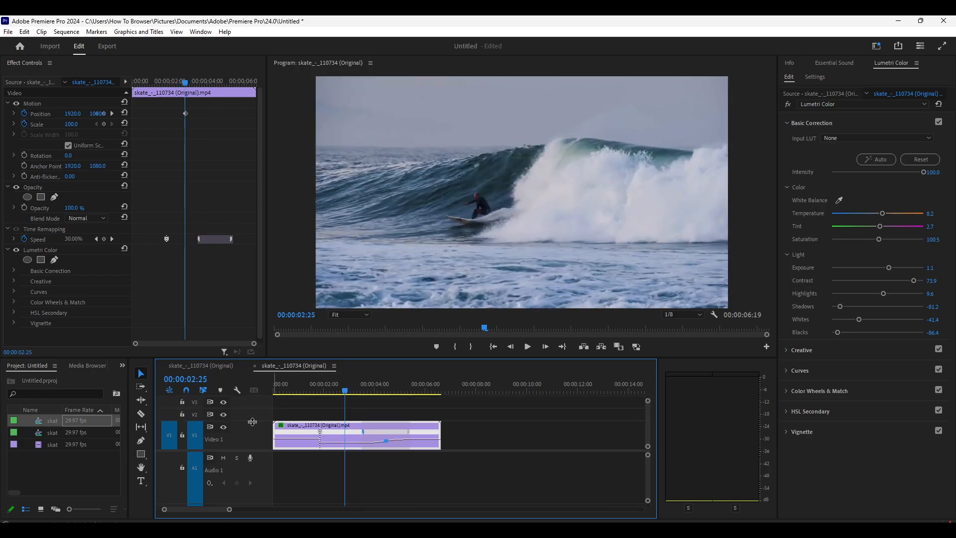
right_click(89, 462)
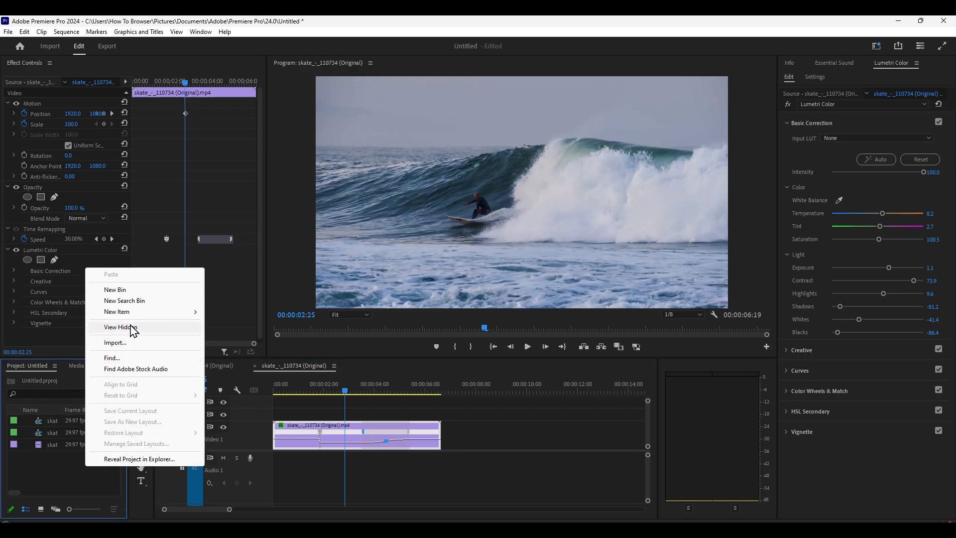
mouse_move(142, 312)
left_click(245, 341)
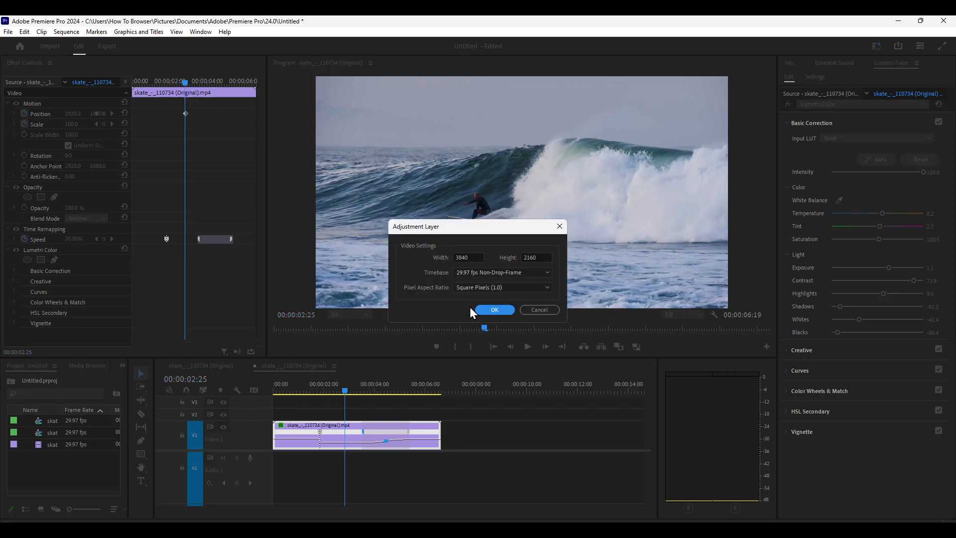
left_click(485, 309)
- Place the adjustment layer on track V2 above the surfing clip and trim it to cover the speed ramp
left_click_drag(53, 422, 348, 414)
left_click_drag(471, 411, 414, 414)
left_click_drag(399, 416, 411, 416)
left_click_drag(371, 387, 383, 386)
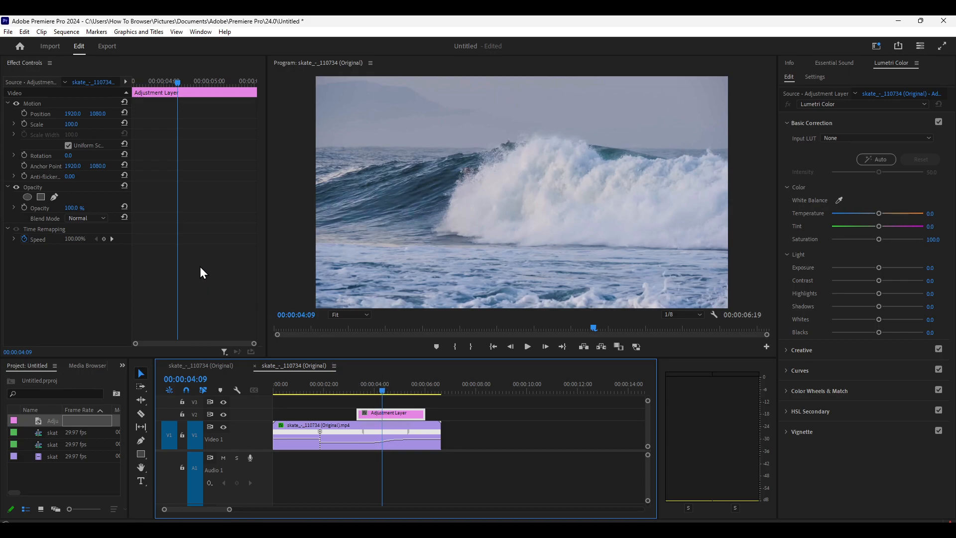
- Search the effects for "blur" and apply Directional Blur to the adjustment layer
left_click(122, 366)
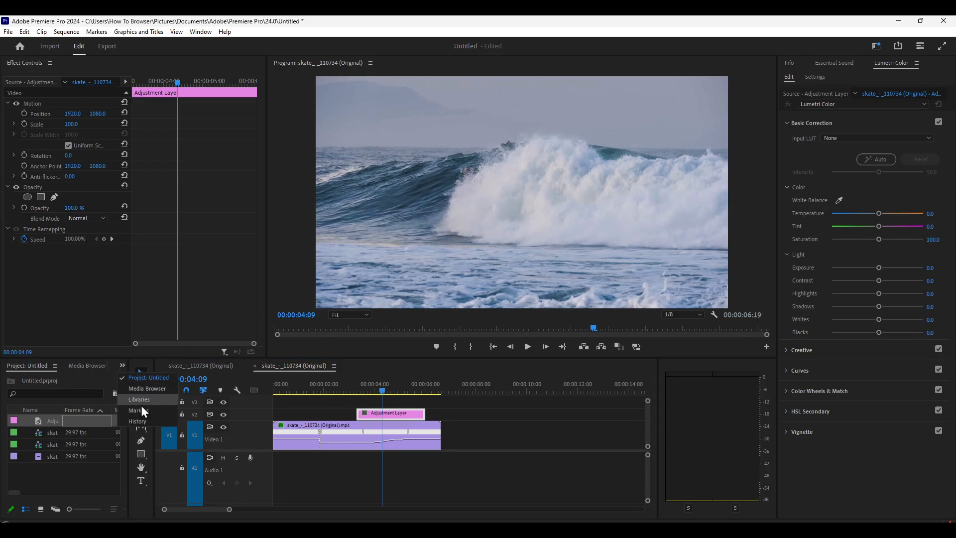
left_click(197, 32)
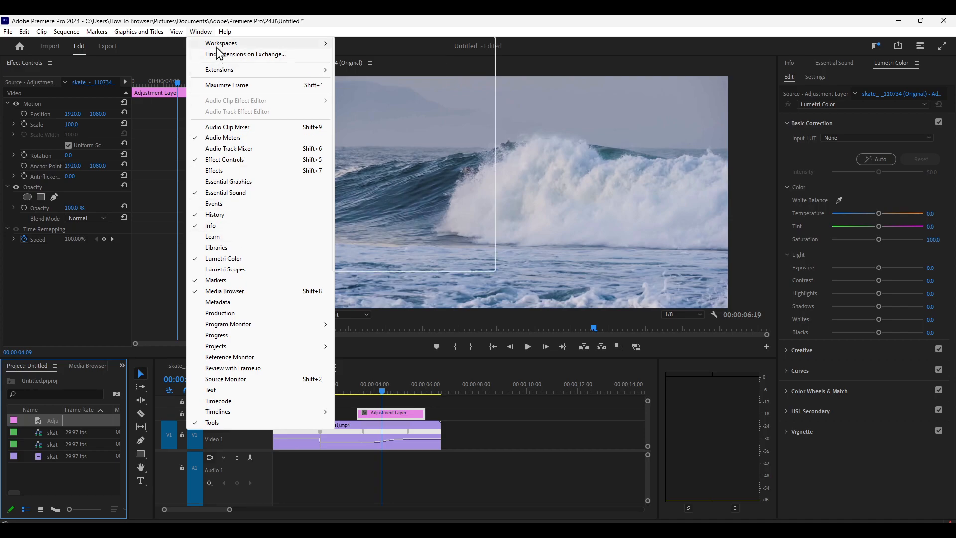
left_click(229, 171)
left_click(66, 377)
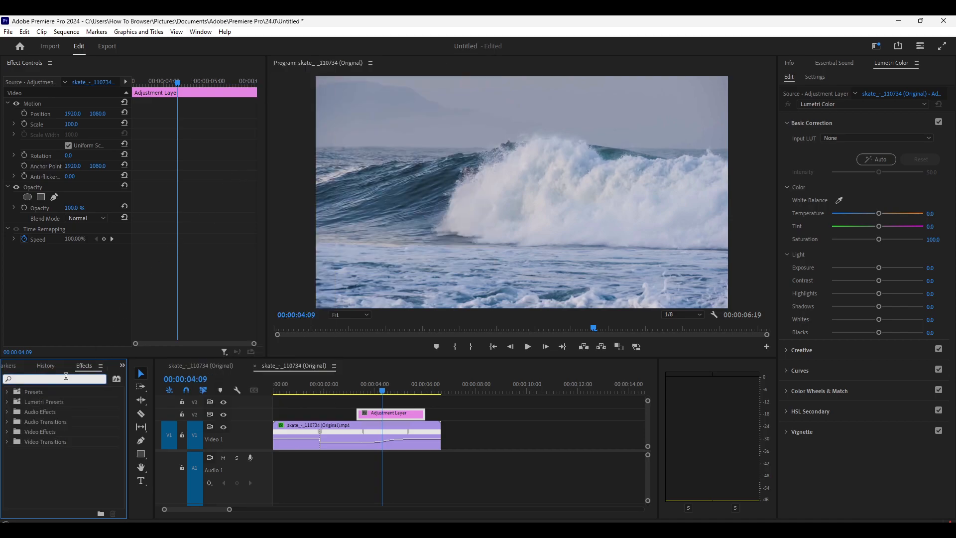
type("blur")
scroll(63, 430, "down", 5)
left_click_drag(121, 428, 130, 450)
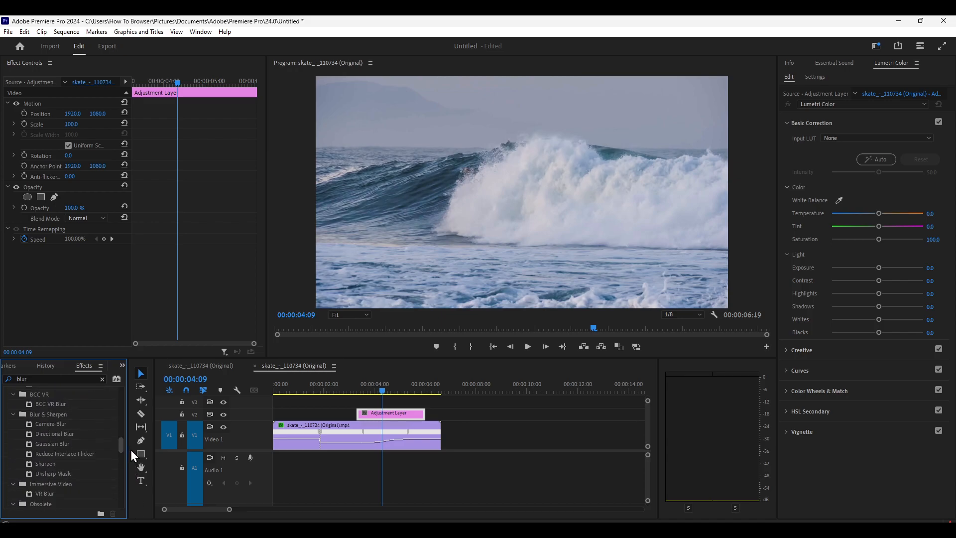
left_click_drag(61, 437, 390, 413)
- Try a Direction of 249° and a Blur Length of 9 on the Directional Blur, and reset both values
left_click_drag(71, 273, 79, 283)
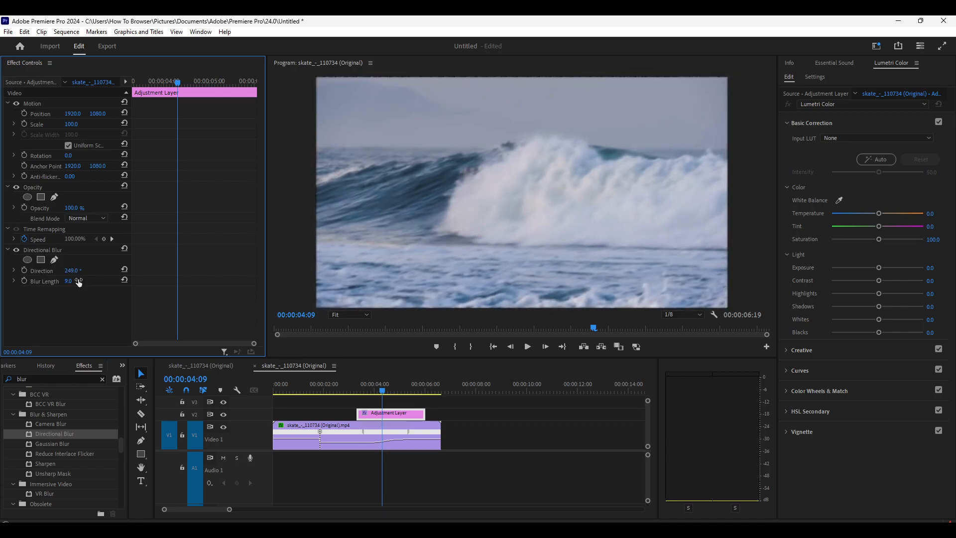
left_click(124, 269)
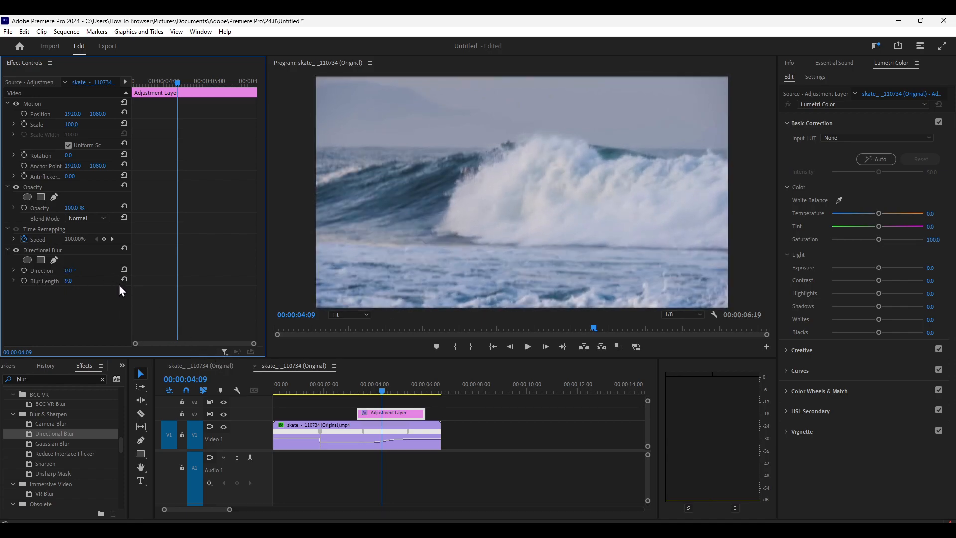
- Keyframe the adjustment layer's blur Direction and Blur Length at 00:00:03:23, and raise Blur Length to 15 at 00:00:04:00
mouse_move(381, 394)
left_mouse_down()
mouse_move(357, 392)
mouse_move(368, 393)
left_mouse_up()
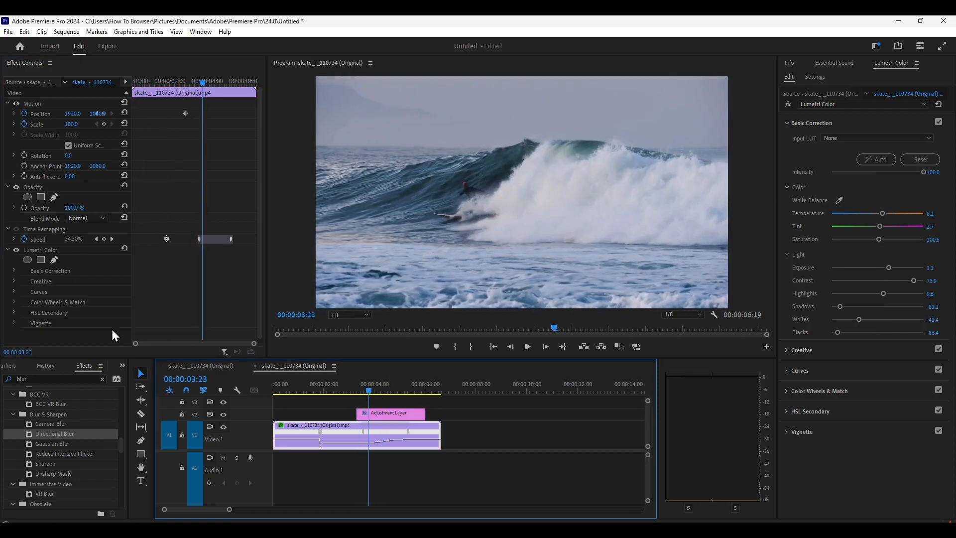
left_click(373, 413)
left_click(24, 269)
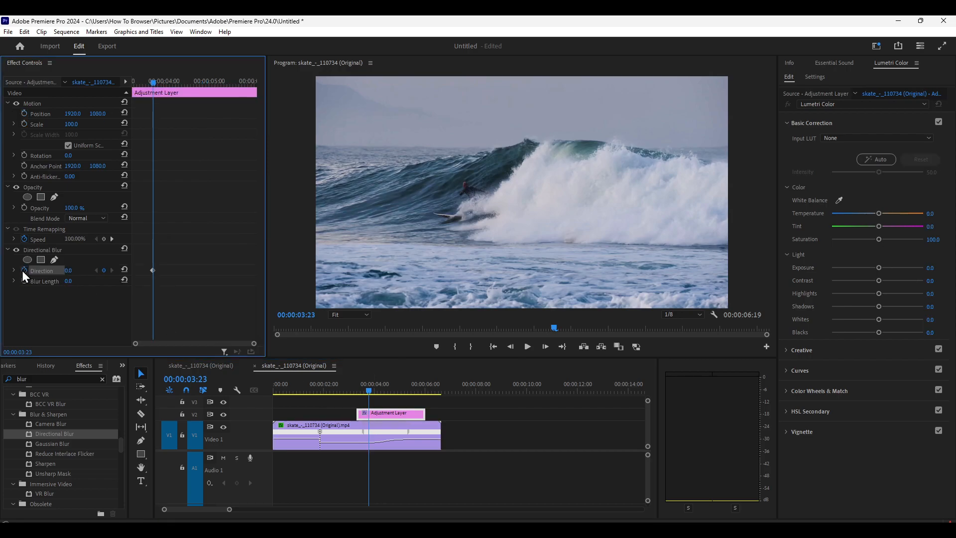
left_click(24, 281)
mouse_move(372, 390)
left_mouse_down()
mouse_move(383, 393)
mouse_move(364, 392)
mouse_move(375, 393)
left_mouse_up()
left_click_drag(70, 280, 83, 280)
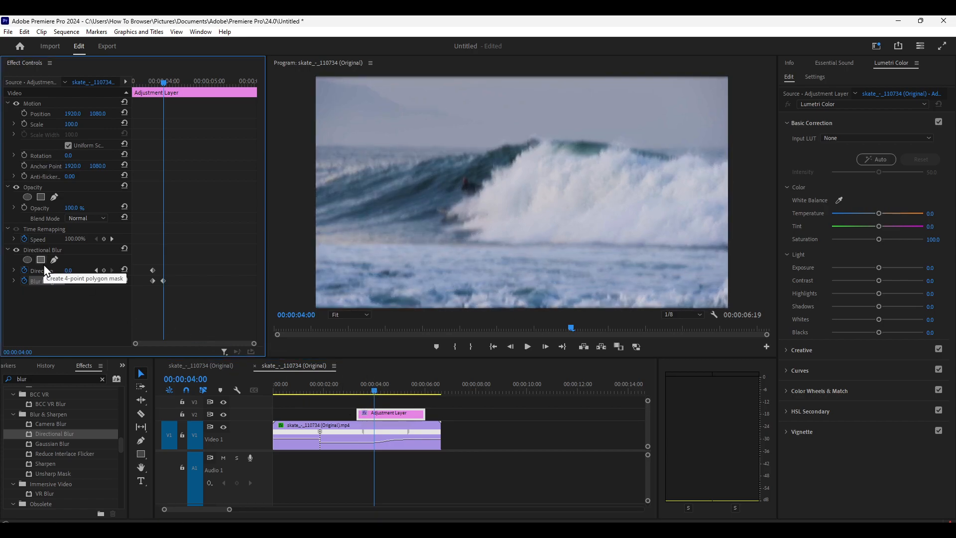
- Mask the Directional Blur with an inverted ellipse around the surfer, using a Mask Expansion of 49 and a Mask Feather of 533.4
left_click(28, 262)
left_click_drag(473, 195, 434, 195)
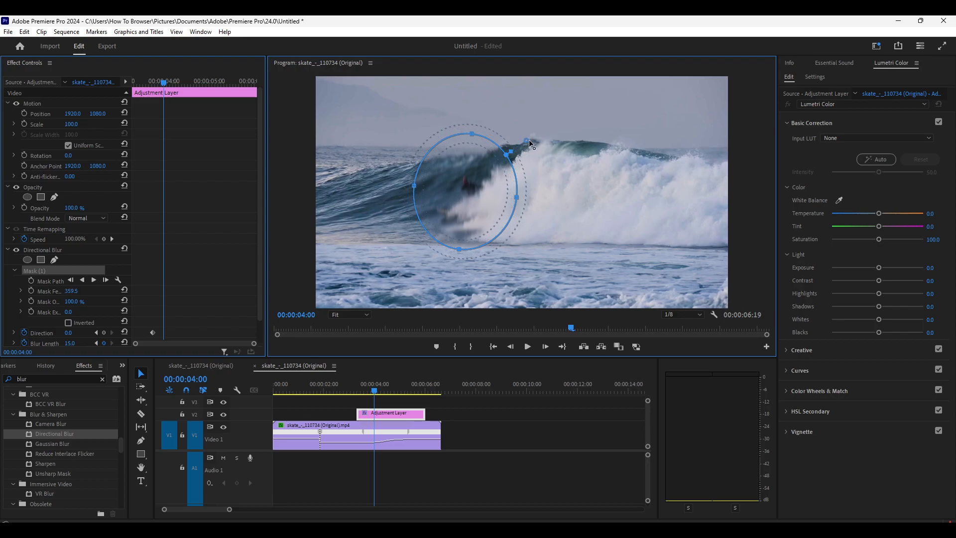
scroll(75, 287, "down", 2)
left_click(69, 298)
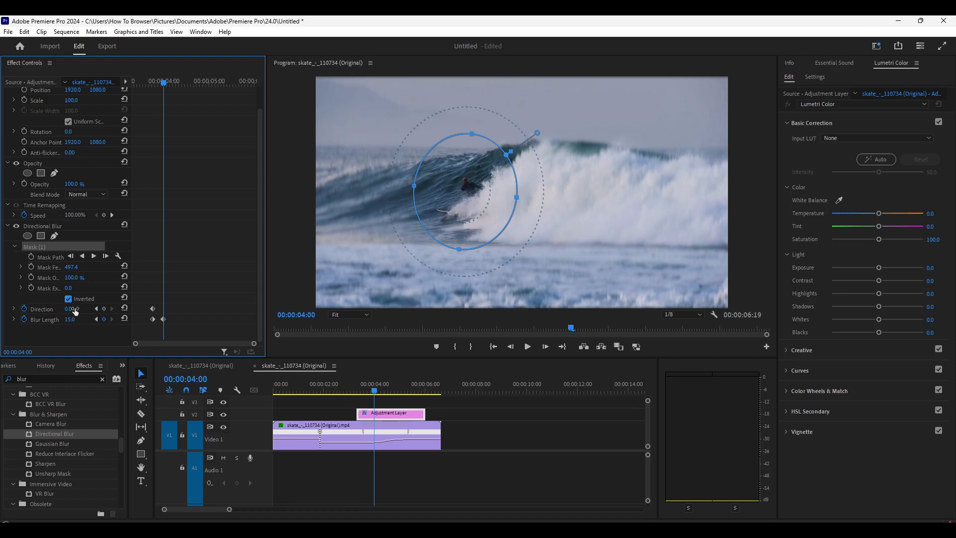
left_click_drag(67, 291, 78, 287)
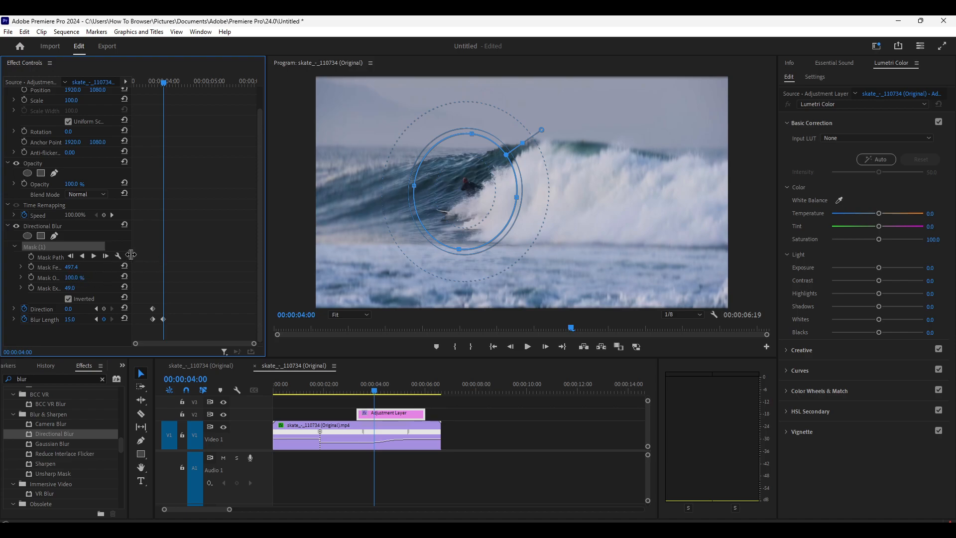
left_click_drag(132, 255, 178, 255)
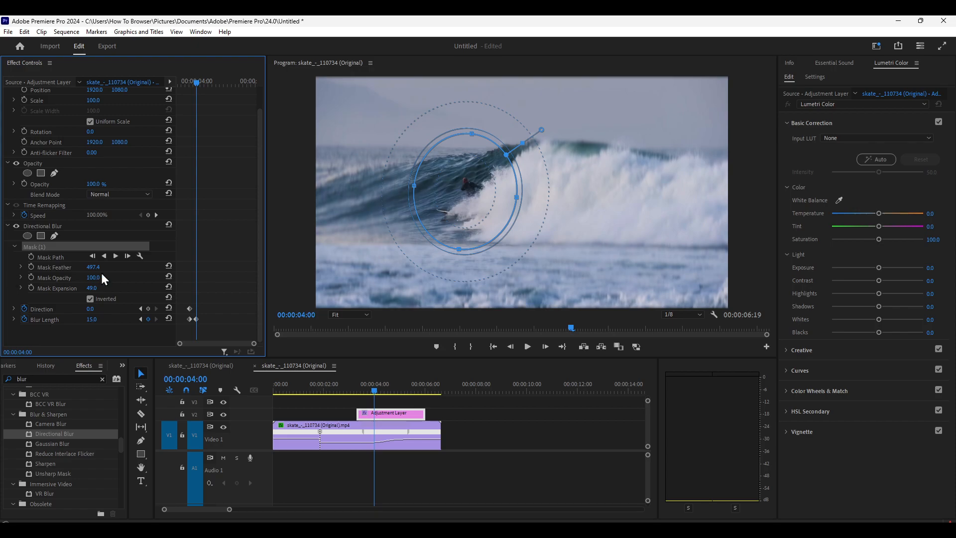
left_click_drag(93, 267, 201, 267)
- Play back the masked blur across the speed ramp and return the playhead to the sequence start
left_click_drag(374, 391, 353, 394)
key("space")
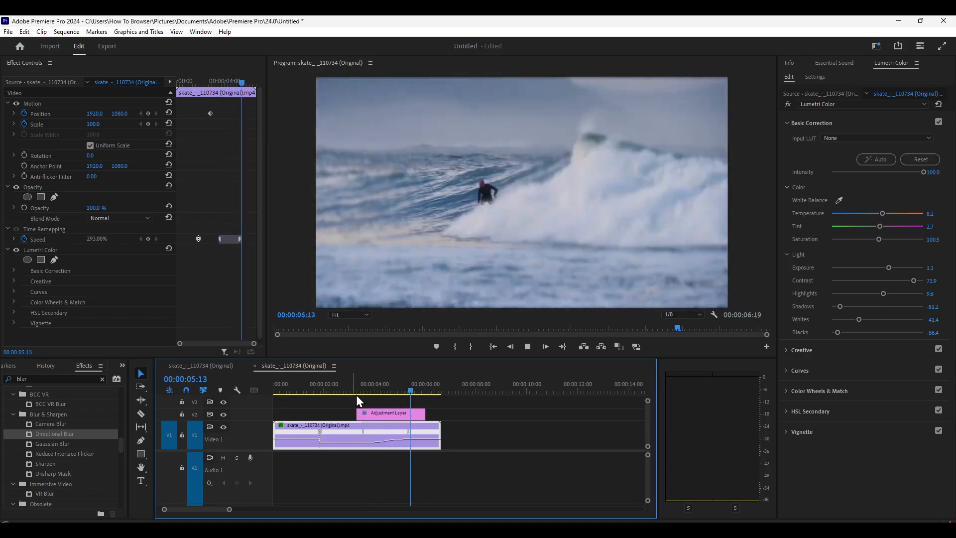
key("space")
left_click_drag(434, 393, 237, 389)
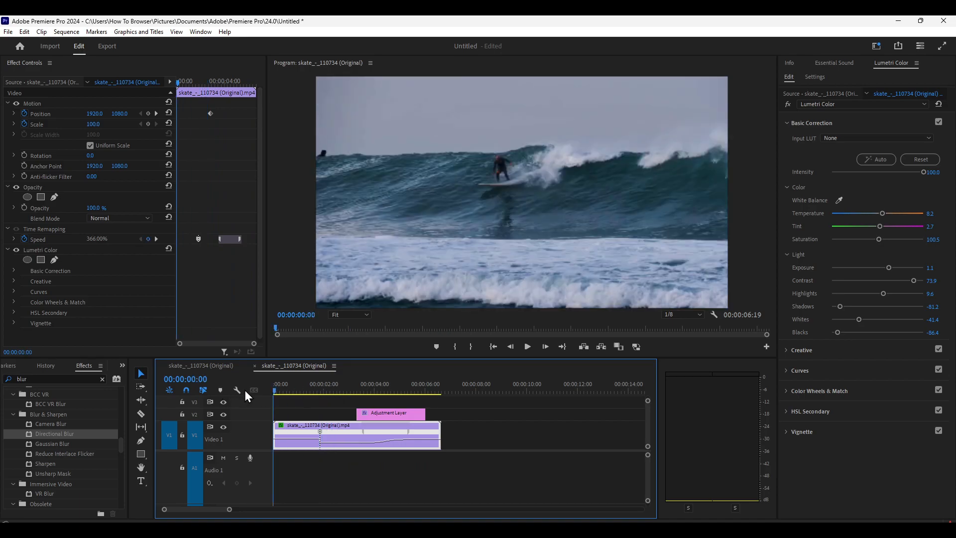
- Select the adjustment layer's blur mask at 00:00:03:22 and check its coverage of the surfer up to 00:00:04:06
left_click(368, 401)
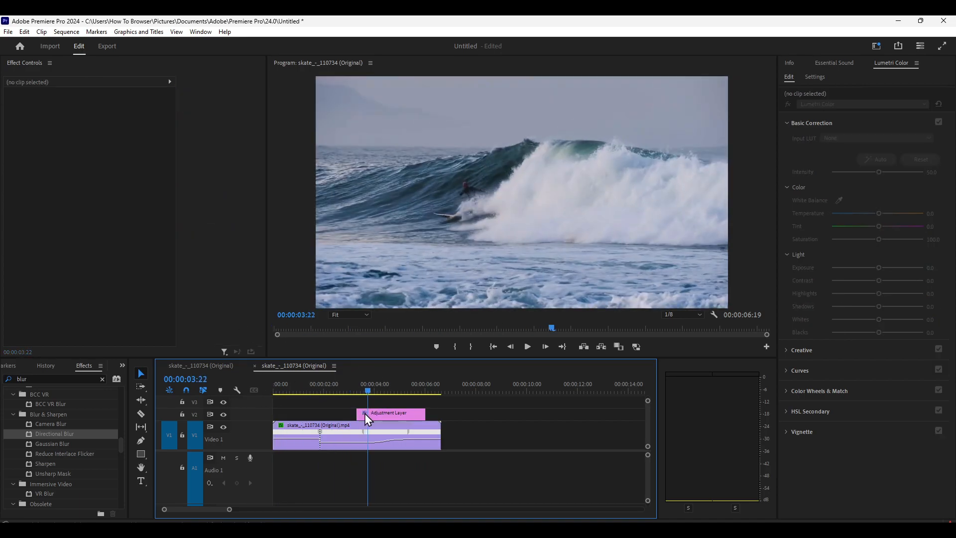
left_click(363, 414)
scroll(37, 264, "down", 1)
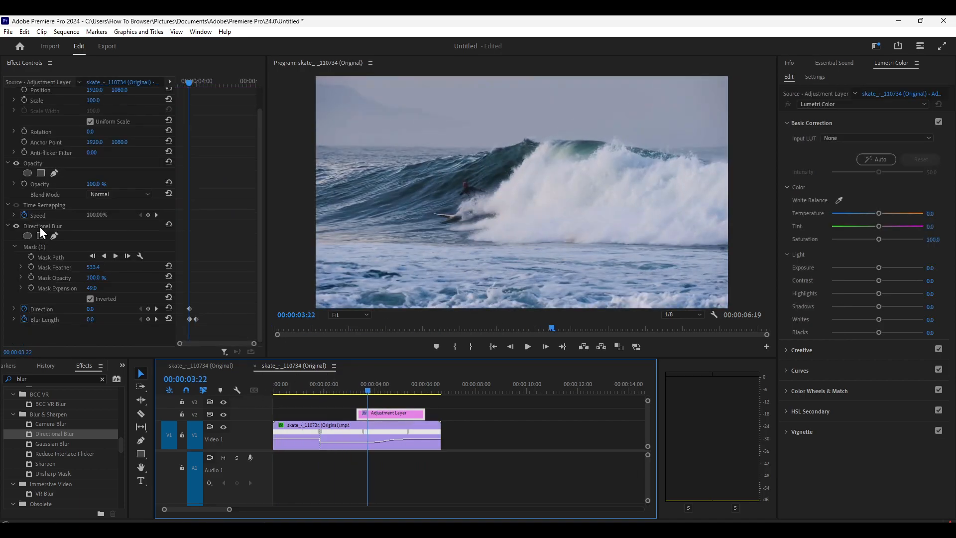
left_click(40, 226)
left_click(32, 249)
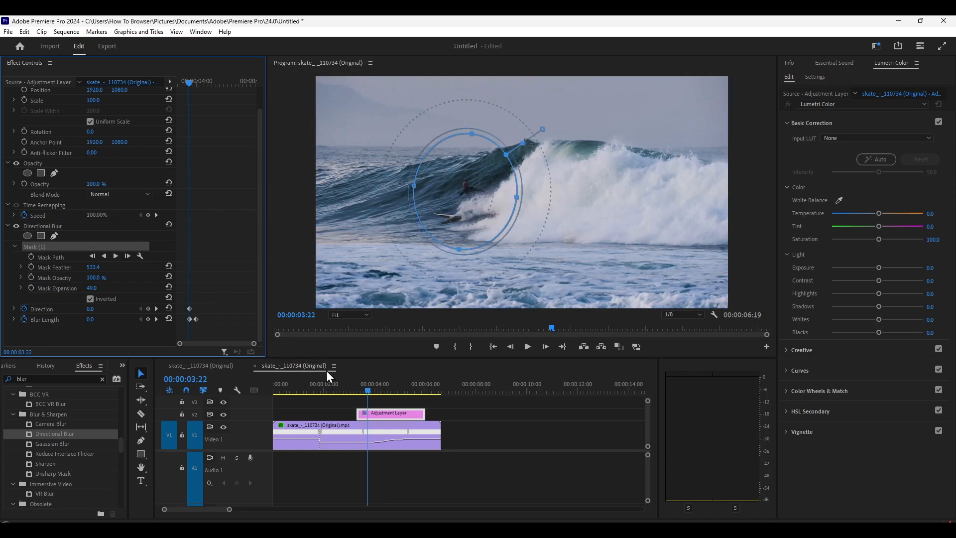
left_click_drag(356, 388, 381, 390)
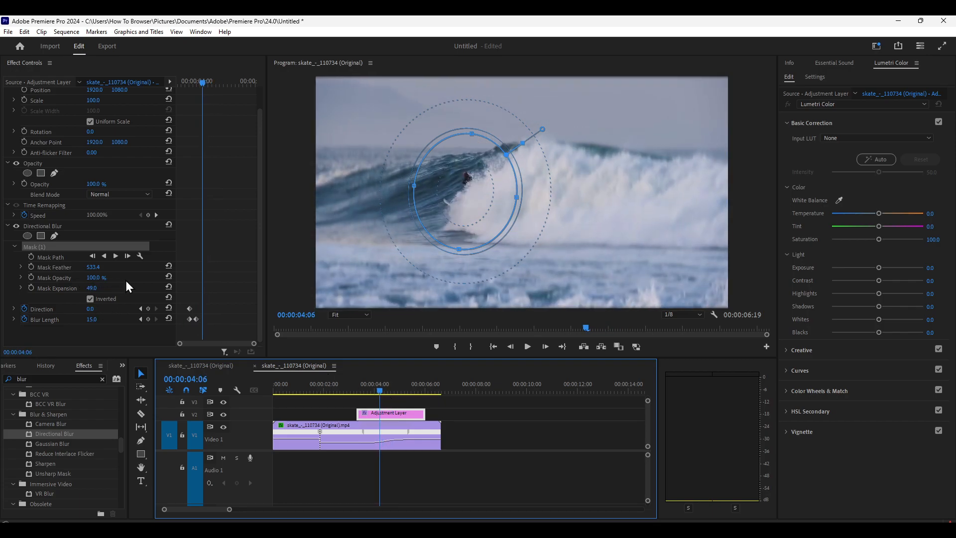
- Keyframe Mask Opacity at 00:00:04:06 and reset the Mask Feather, Mask Expansion, Inverted option, and blur Direction
left_click(32, 277)
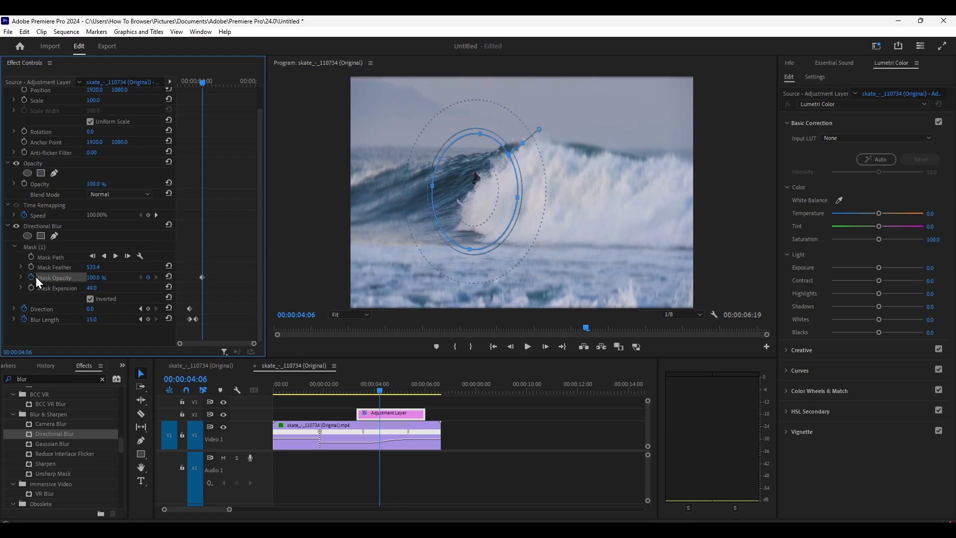
left_click(168, 266)
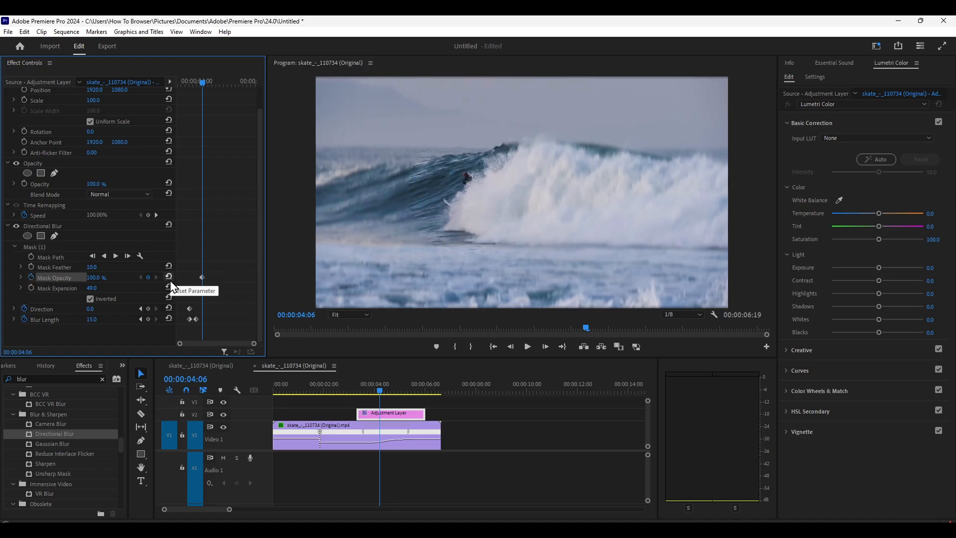
left_click(169, 287)
left_click(169, 296)
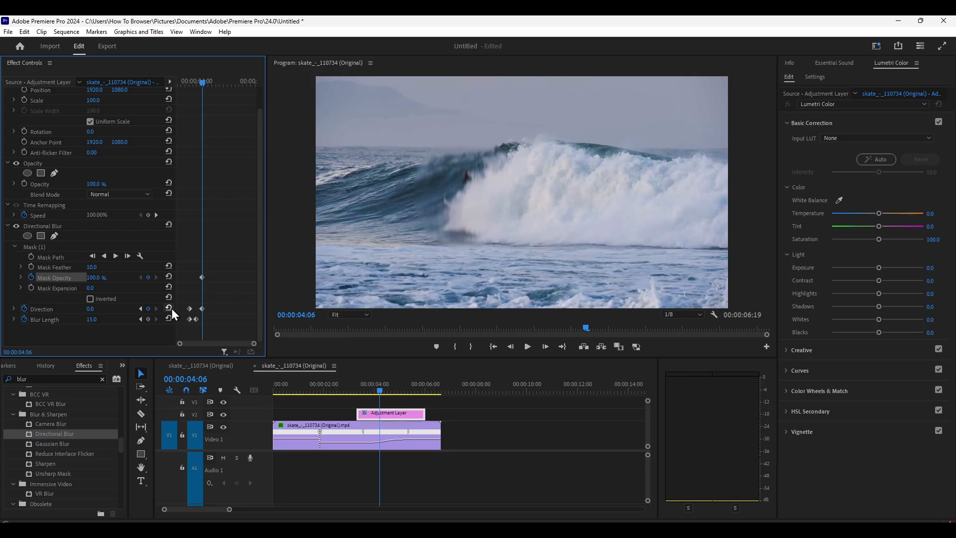
left_click(170, 307)
- Scrub from 00:00:02:22 to 00:00:06:02 to review the speed ramp and the blur around the surfer
left_click_drag(382, 383, 342, 393)
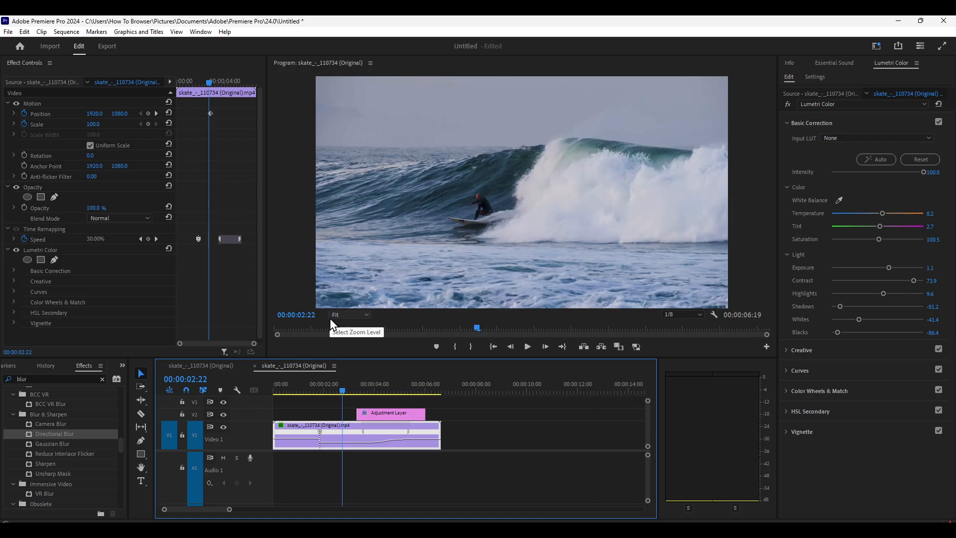
left_click_drag(342, 392, 370, 398)
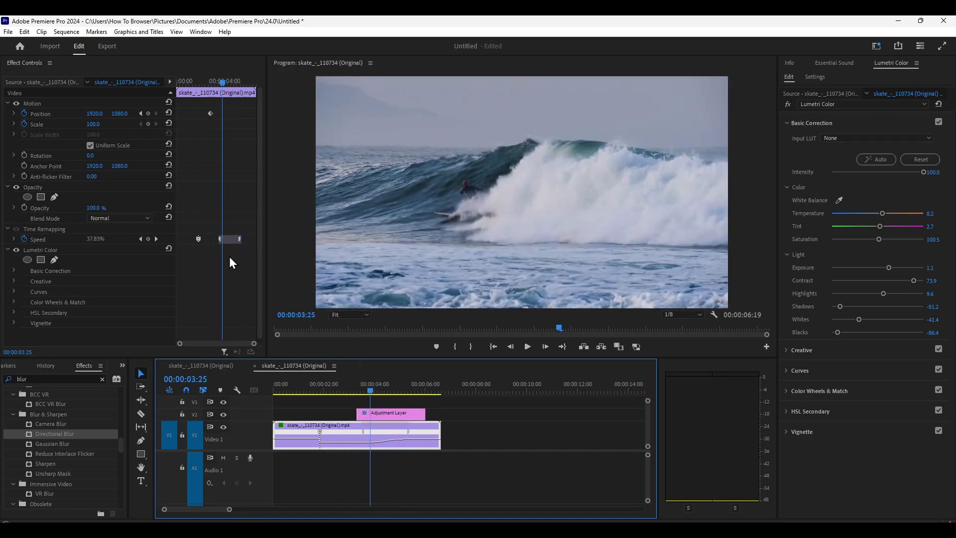
scroll(213, 197, "down", 1)
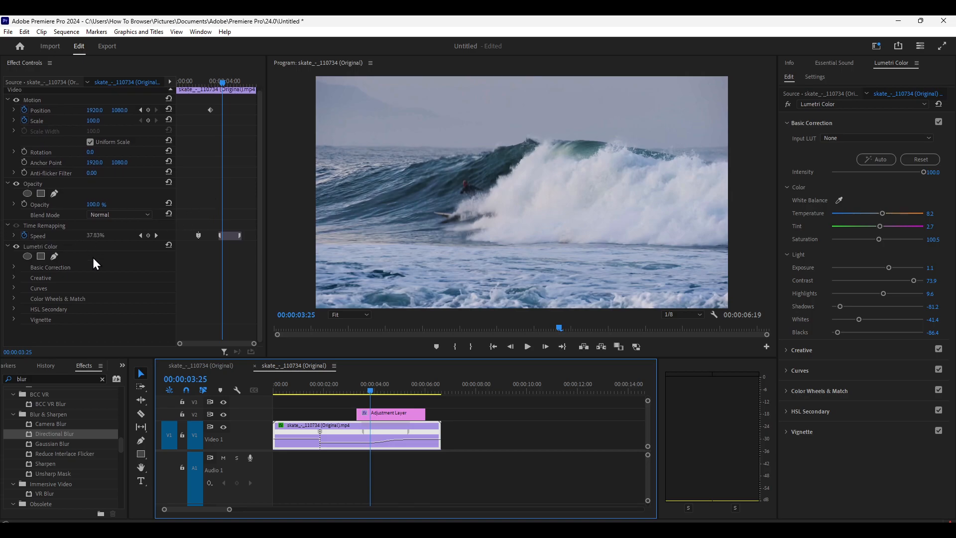
mouse_move(372, 390)
left_mouse_down()
mouse_move(403, 395)
mouse_move(329, 396)
mouse_move(433, 391)
mouse_move(380, 390)
left_mouse_up()
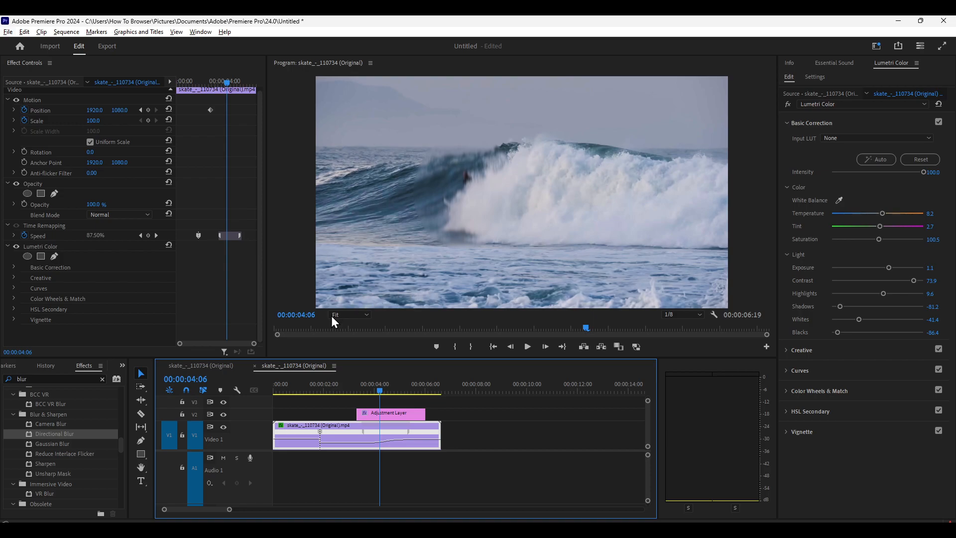
left_click_drag(381, 392, 426, 401)
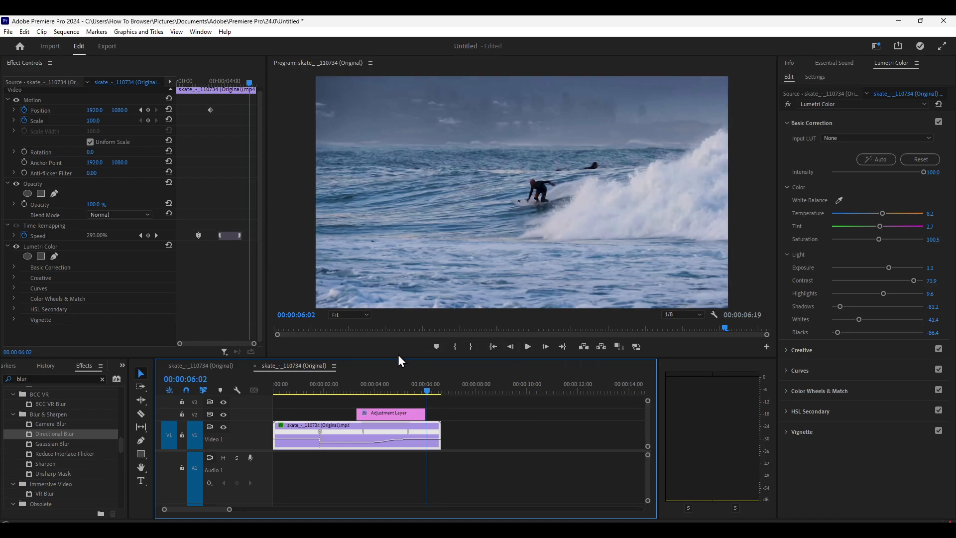
left_click(245, 489)
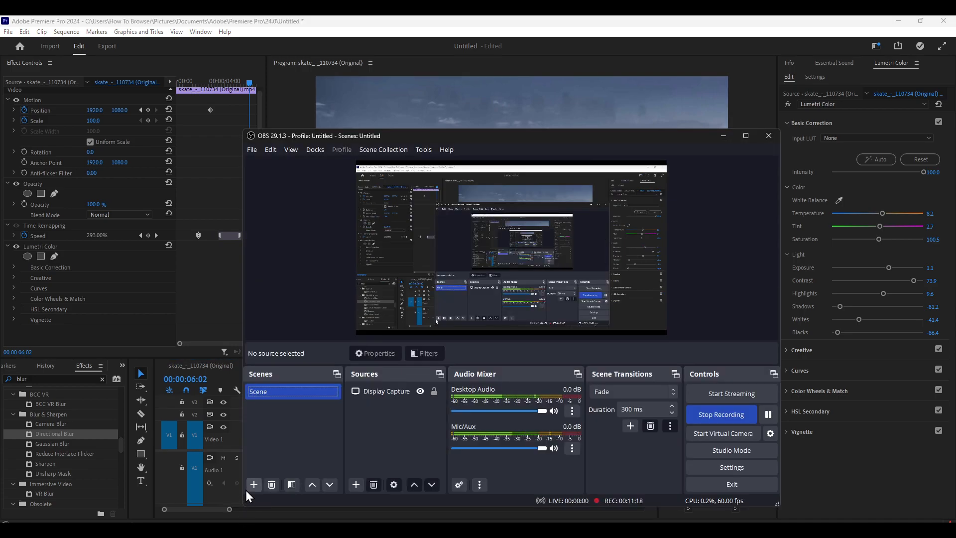